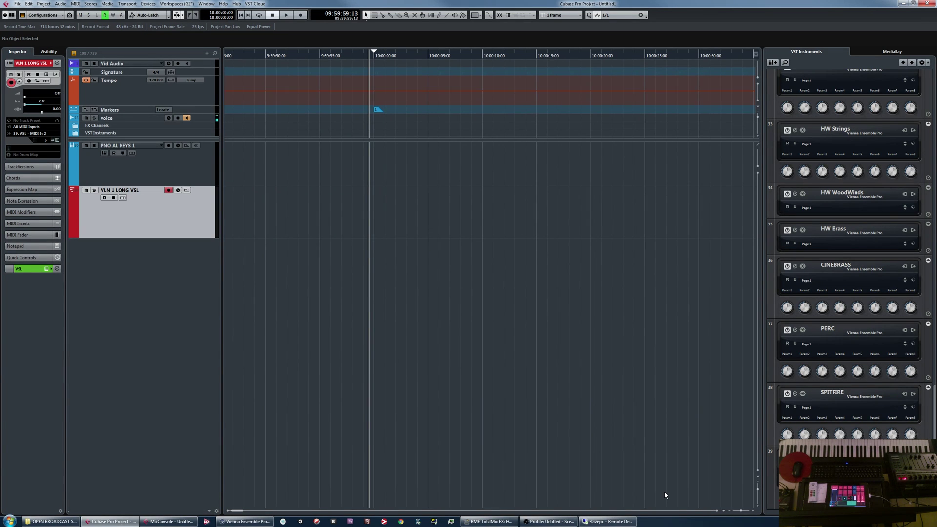
Open the channel settings of the PNO AL KEYS 1 track and place the window over the middle of the project
{"action": "key", "text": "Up"}
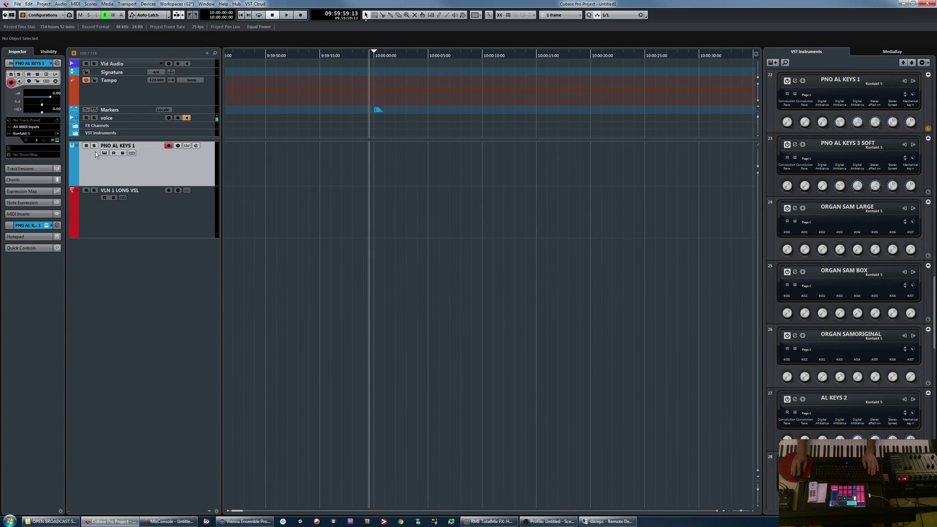
{"action": "left_click", "coordinate": [196, 145]}
{"action": "left_click_drag", "start_coordinate": [371, 122], "coordinate": [374, 187]}
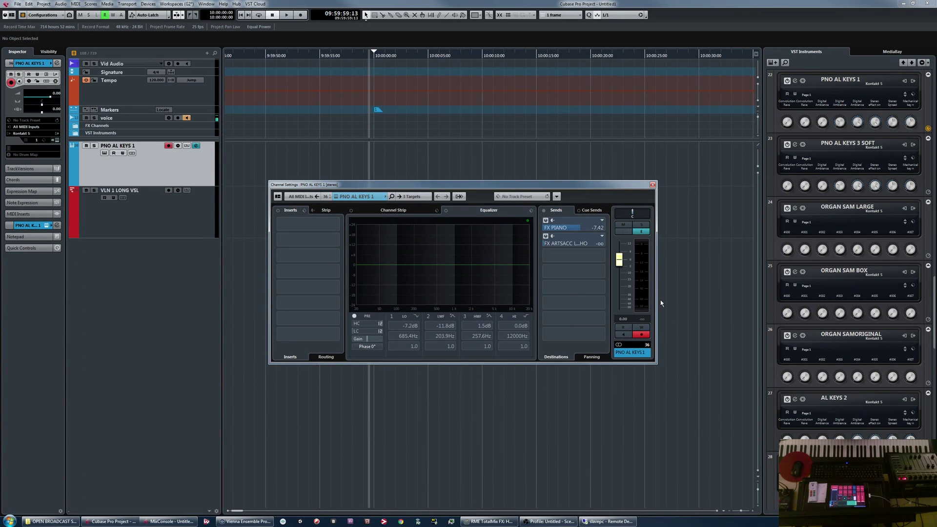
View the Kontakt instrument of the PNO AL KEYS 1 track, and close it along with the channel settings
{"action": "key", "text": "e"}
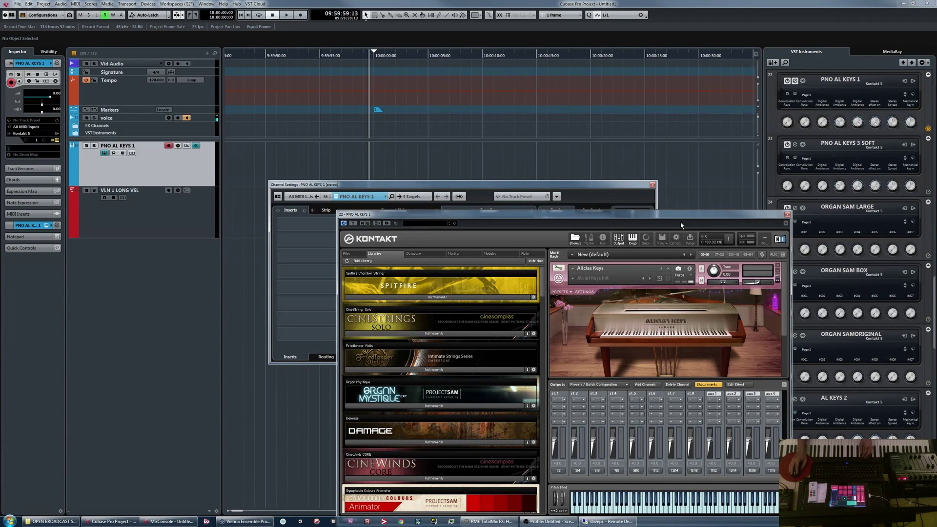
{"action": "left_click_drag", "start_coordinate": [647, 216], "coordinate": [615, 148]}
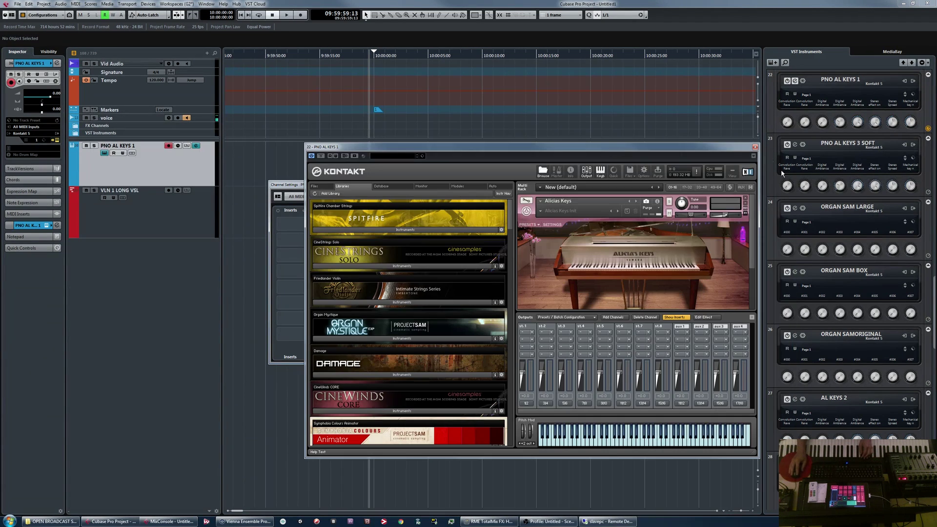
{"action": "left_click", "coordinate": [756, 148]}
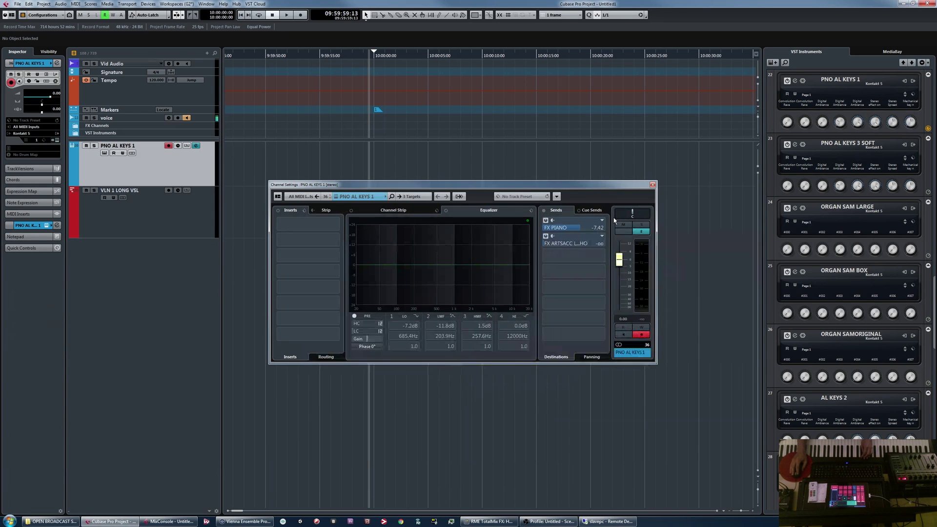
{"action": "left_click", "coordinate": [653, 185]}
Inspect the MIDI channel settings of the VLN 1 LONG VSL track and close them
{"action": "left_click", "coordinate": [169, 222]}
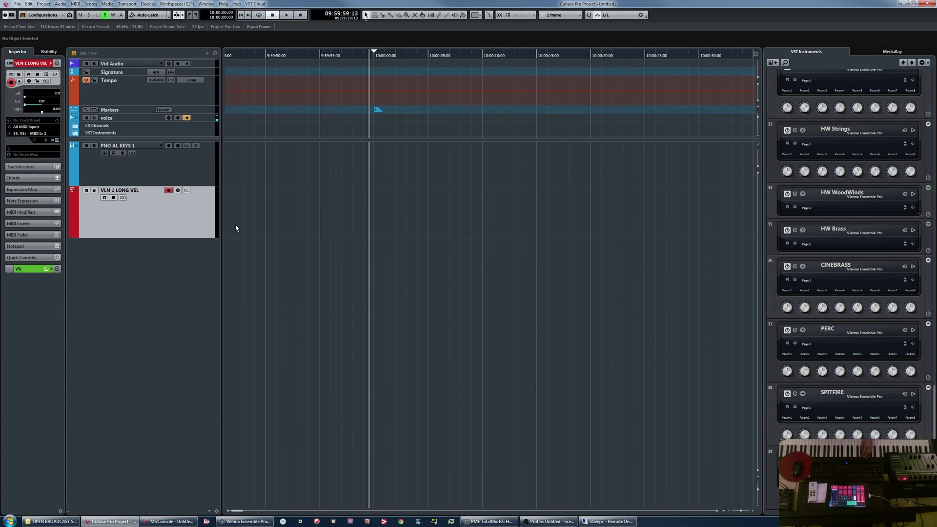
{"action": "key", "text": "e"}
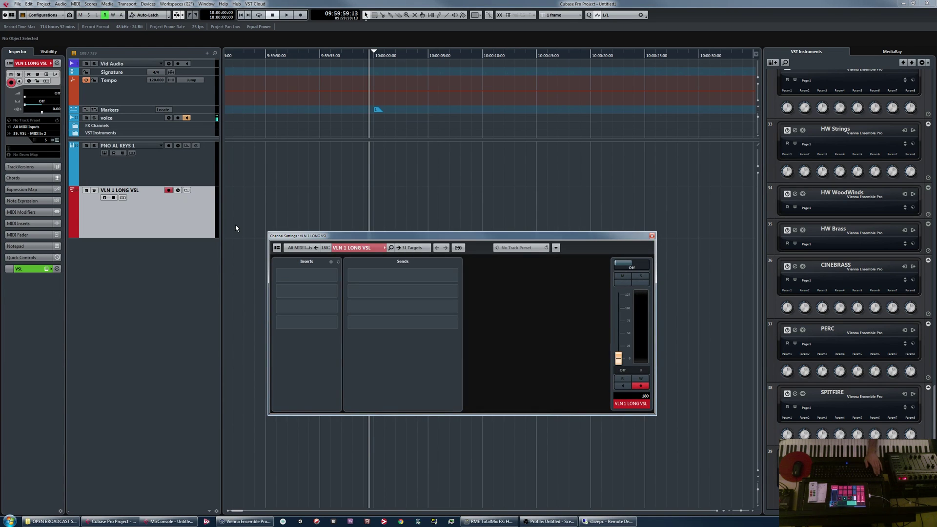
{"action": "key", "text": "e"}
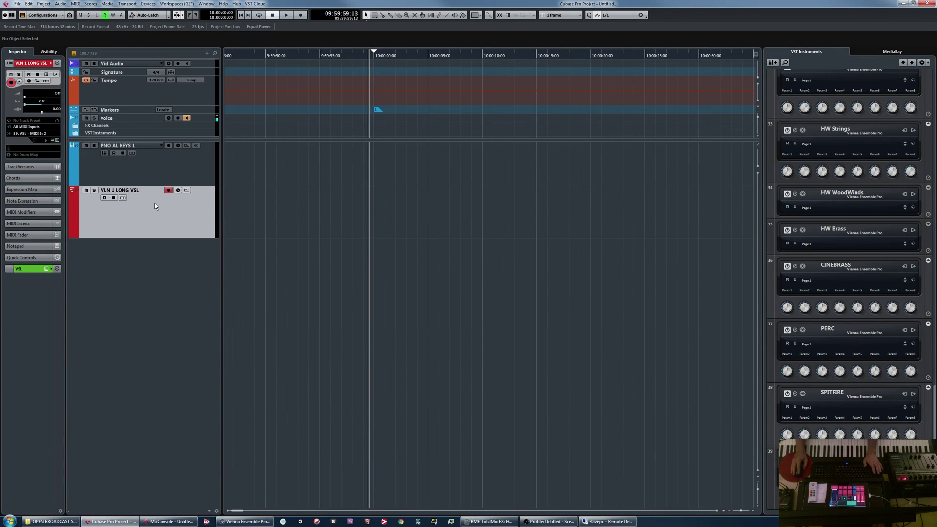
{"action": "key", "text": "e"}
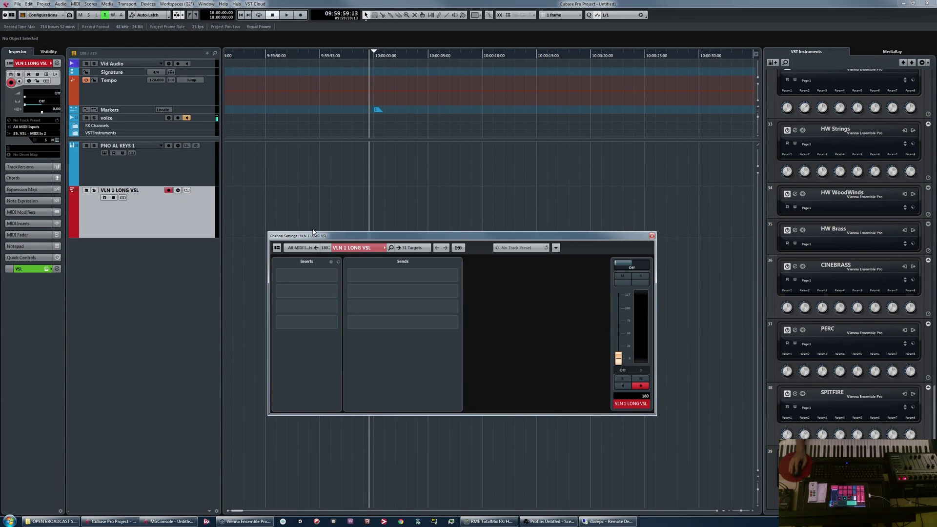
{"action": "left_click_drag", "start_coordinate": [452, 239], "coordinate": [456, 199]}
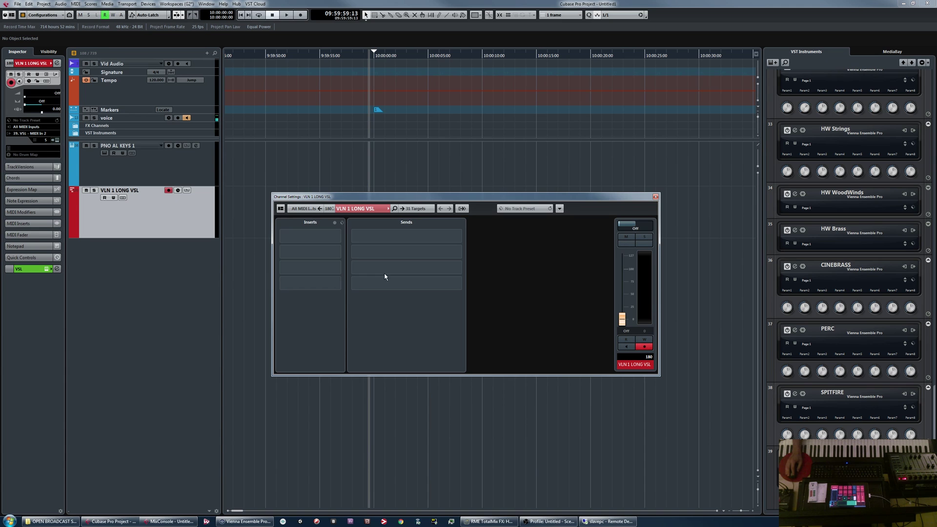
{"action": "left_click", "coordinate": [655, 197]}
Cut EQ band 2 of the PNO AL KEYS 1 channel by about 6.5 dB near 240 Hz, and close the channel settings
{"action": "left_click", "coordinate": [162, 164]}
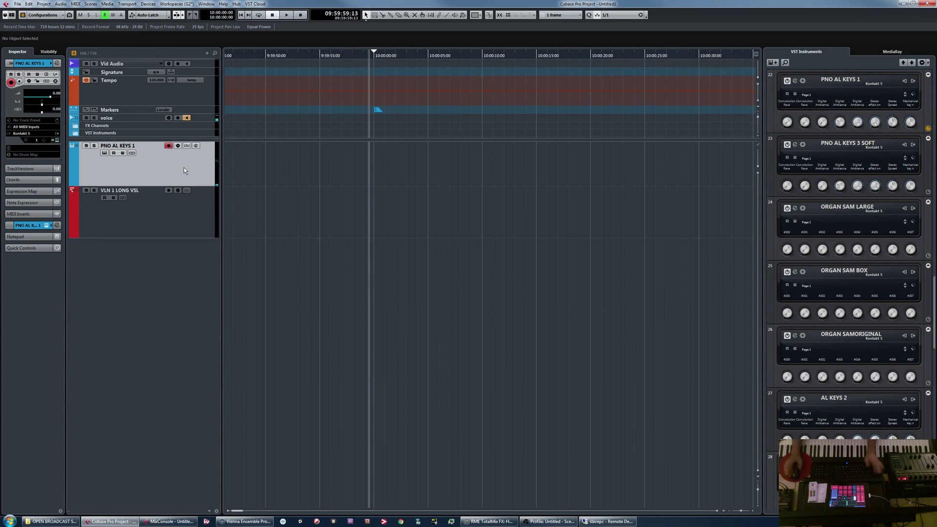
{"action": "key", "text": "e"}
{"action": "left_click_drag", "start_coordinate": [417, 271], "coordinate": [421, 266]}
{"action": "key", "text": "e"}
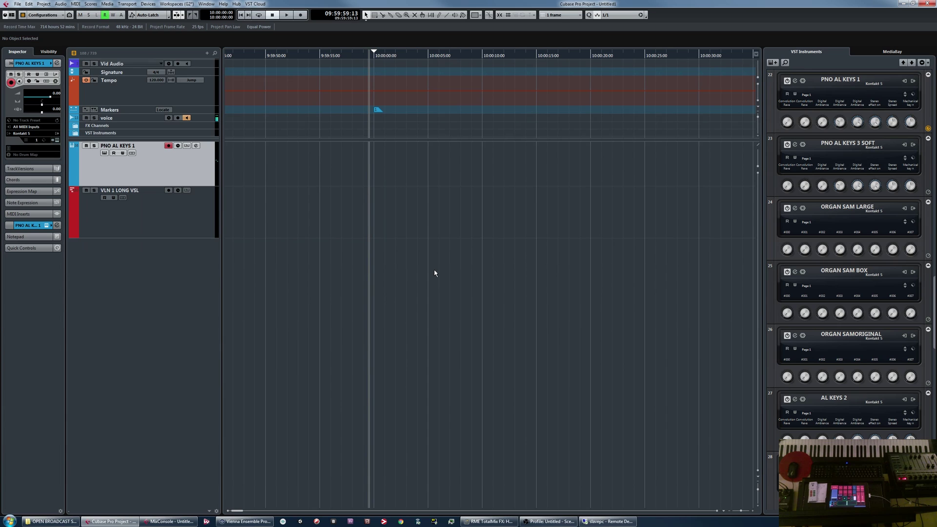
{"action": "key", "text": "e"}
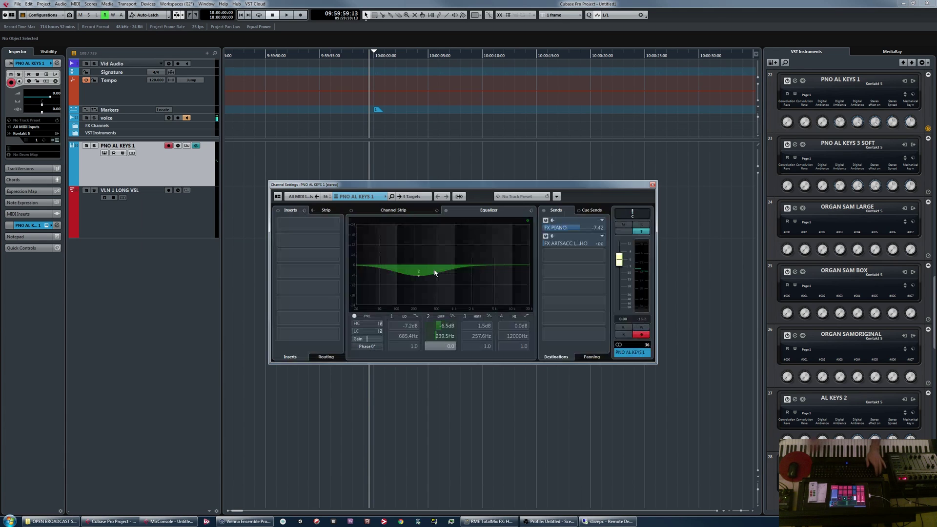
{"action": "key", "text": "e"}
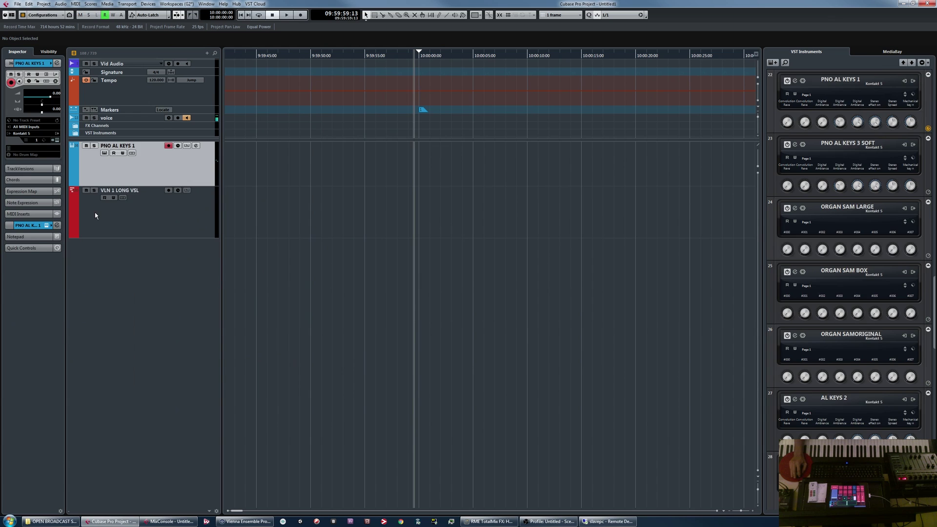
Set the VSL instrument output shown for the VLN 1 LONG VSL track to VLN 1 LONG VSL A
{"action": "left_click", "coordinate": [108, 212]}
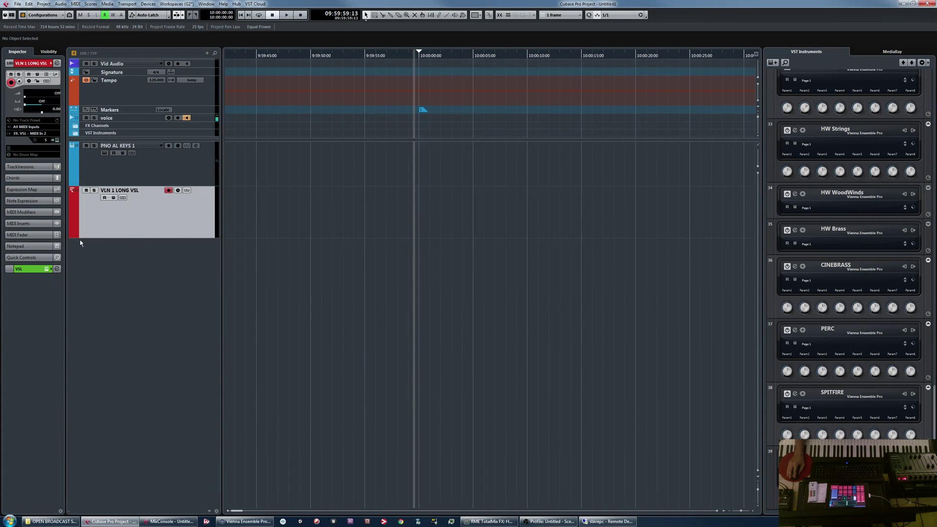
{"action": "left_click", "coordinate": [29, 269]}
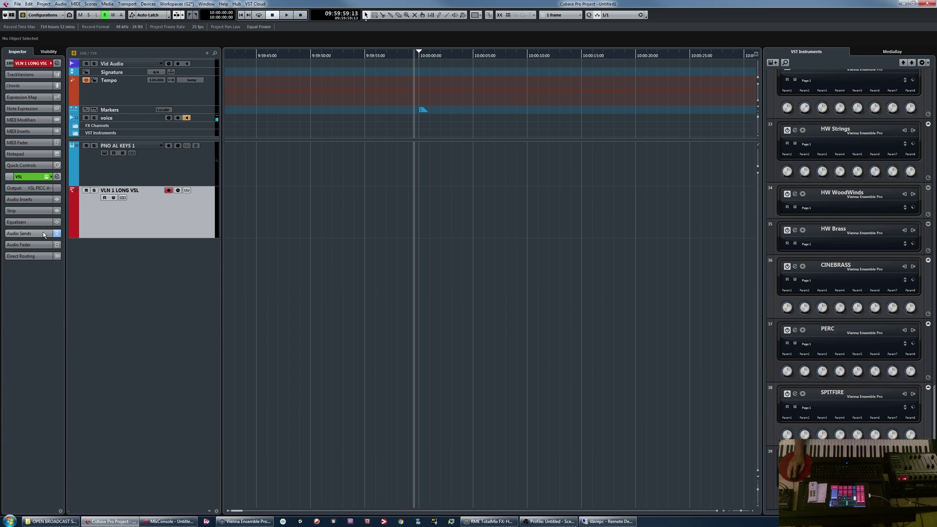
{"action": "left_click", "coordinate": [38, 189]}
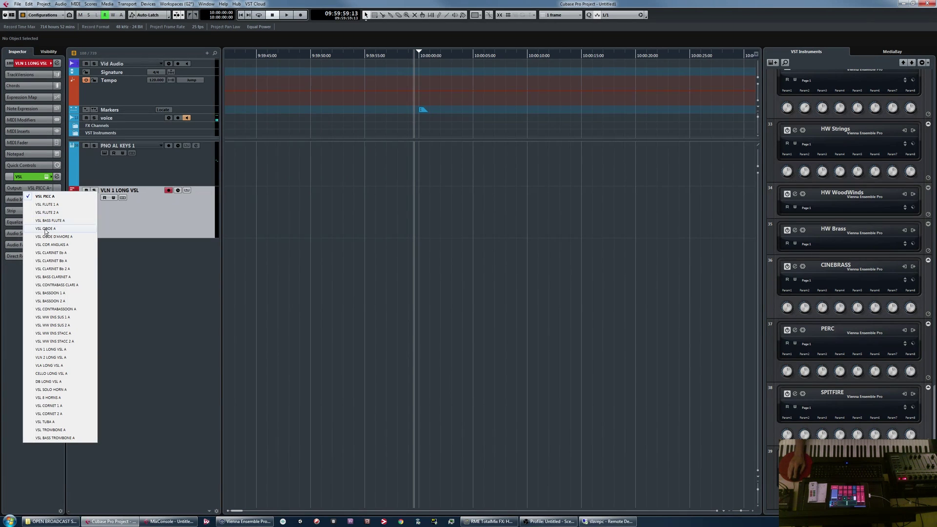
{"action": "left_click", "coordinate": [73, 348]}
{"action": "left_click", "coordinate": [33, 188]}
{"action": "left_click", "coordinate": [20, 188]}
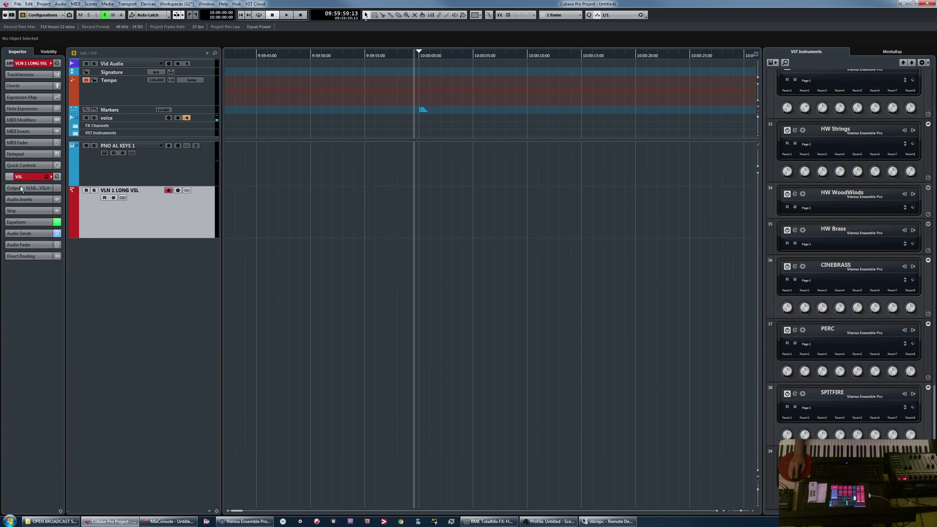
Look through the audio inserts, channel strip and equalizer settings of the VLN 1 LONG VSL A output in the Inspector
{"action": "left_click", "coordinate": [24, 200]}
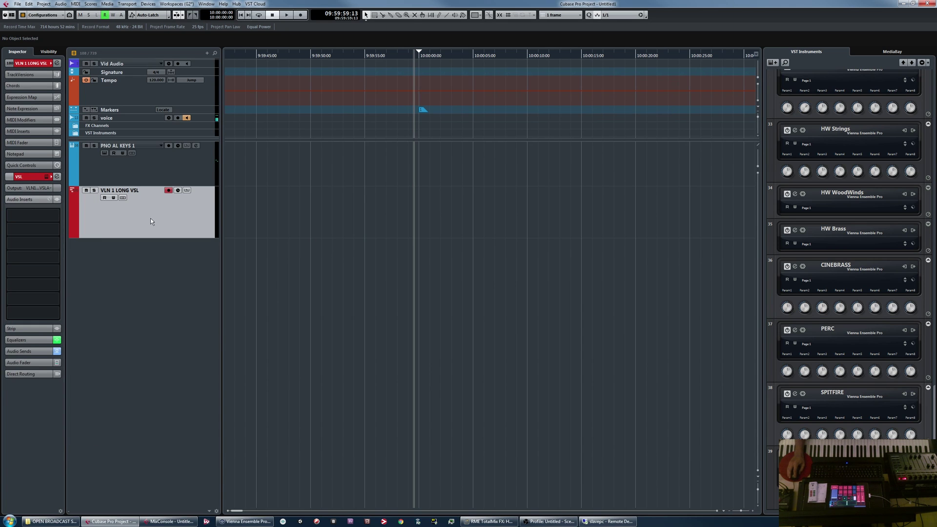
{"action": "left_click", "coordinate": [29, 329]}
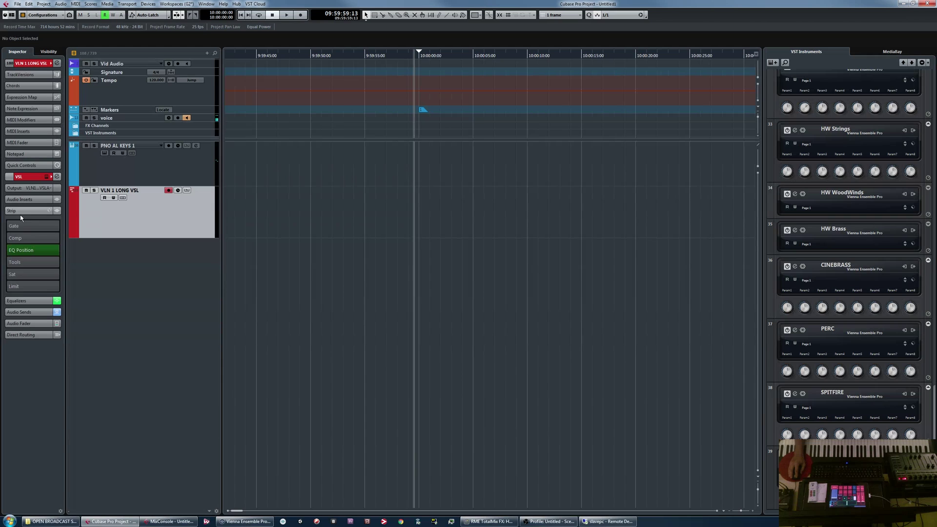
{"action": "left_click", "coordinate": [28, 300]}
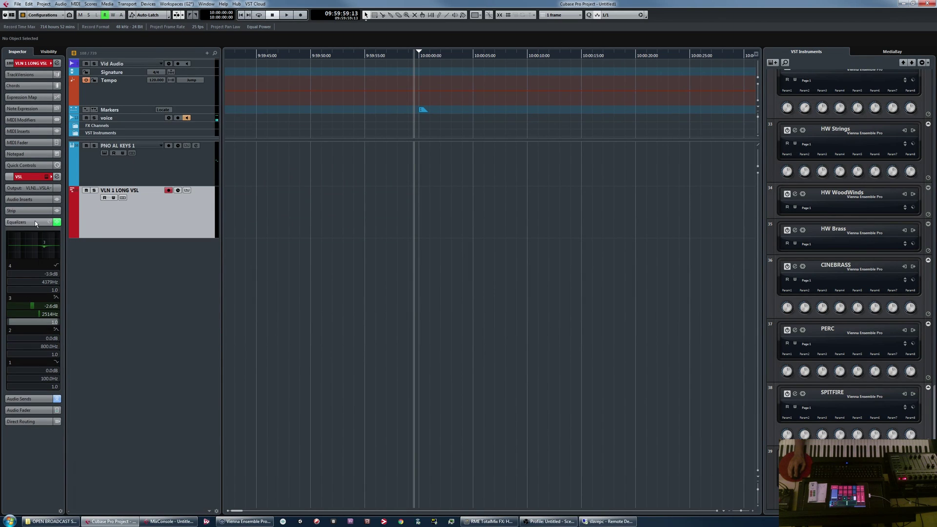
{"action": "left_click", "coordinate": [33, 222]}
Examine the full channel settings of the VLN 1 LONG VSL A output and the available VSL outputs, leaving the selection as it is
{"action": "left_click", "coordinate": [58, 177]}
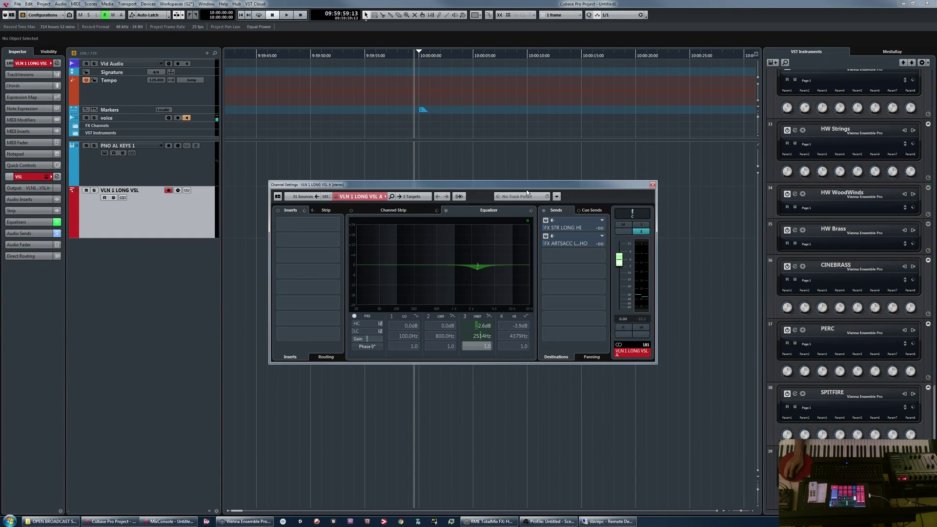
{"action": "left_click_drag", "start_coordinate": [429, 184], "coordinate": [431, 205]}
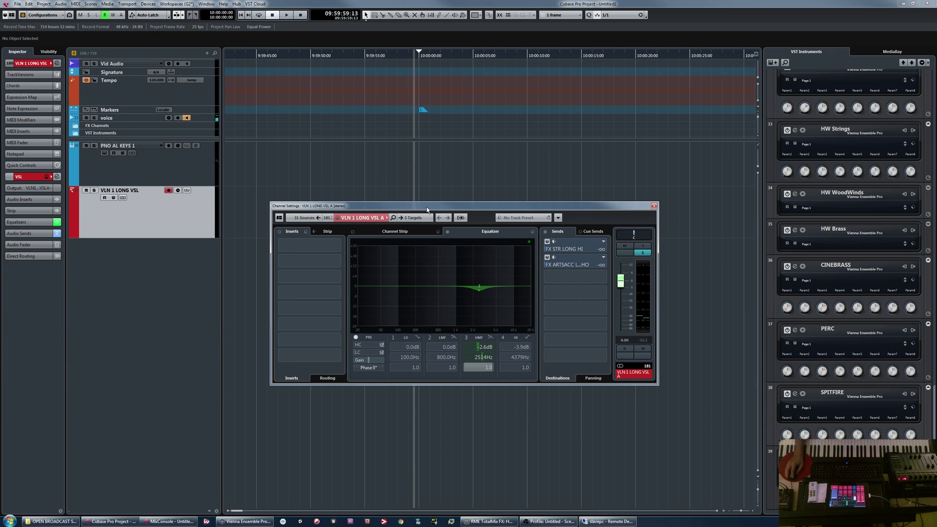
{"action": "left_click", "coordinate": [46, 188]}
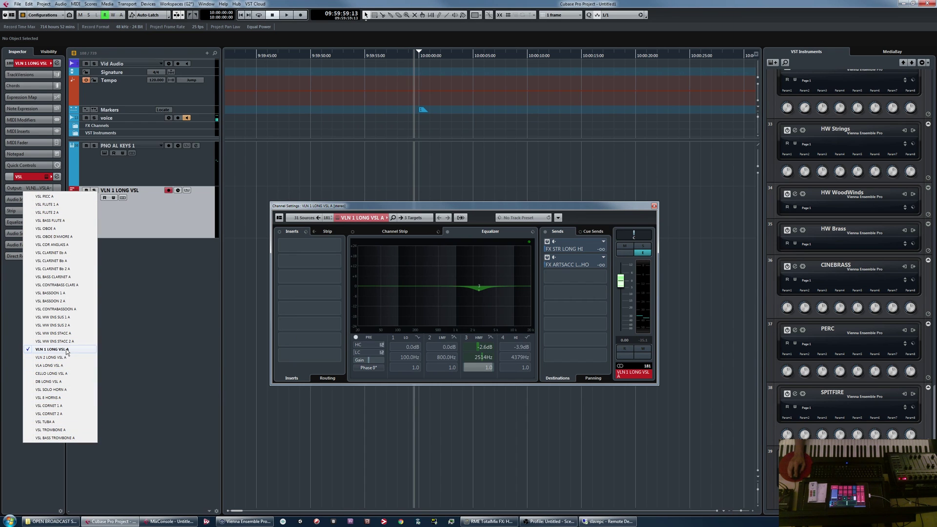
{"action": "left_click", "coordinate": [149, 236]}
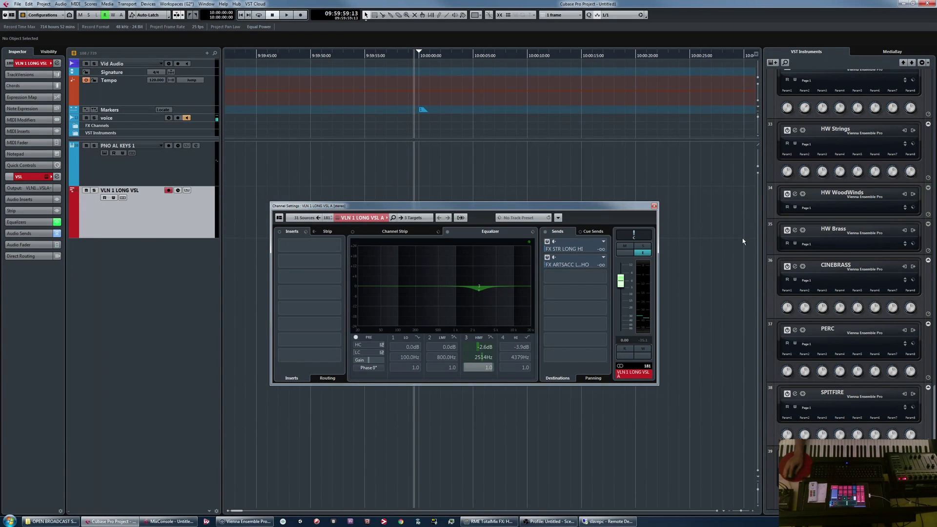
{"action": "left_click", "coordinate": [654, 207]}
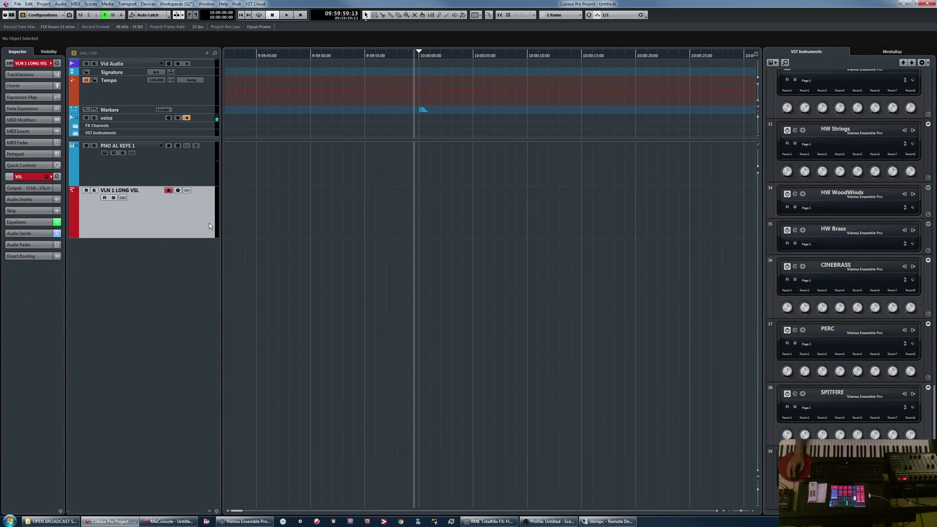
{"action": "left_click", "coordinate": [57, 178]}
{"action": "left_click", "coordinate": [656, 208]}
{"action": "left_click", "coordinate": [43, 188]}
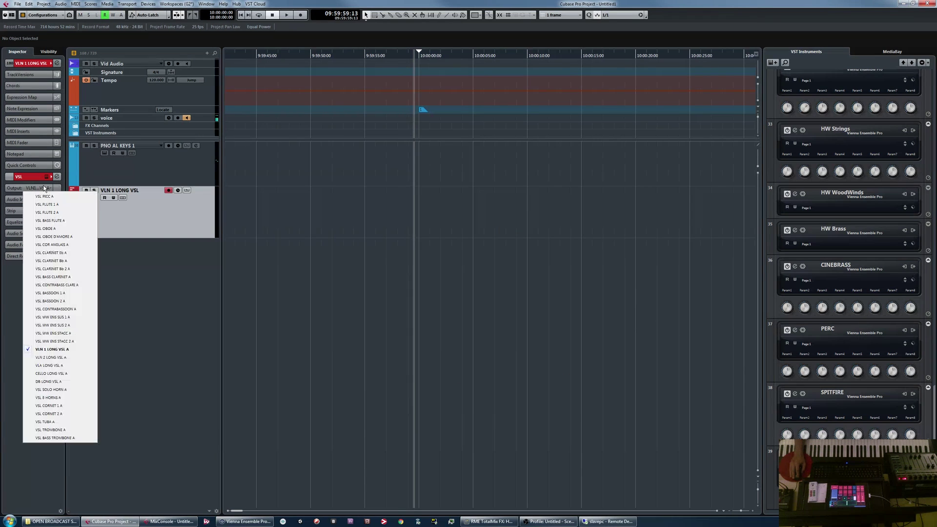
{"action": "left_click", "coordinate": [9, 190]}
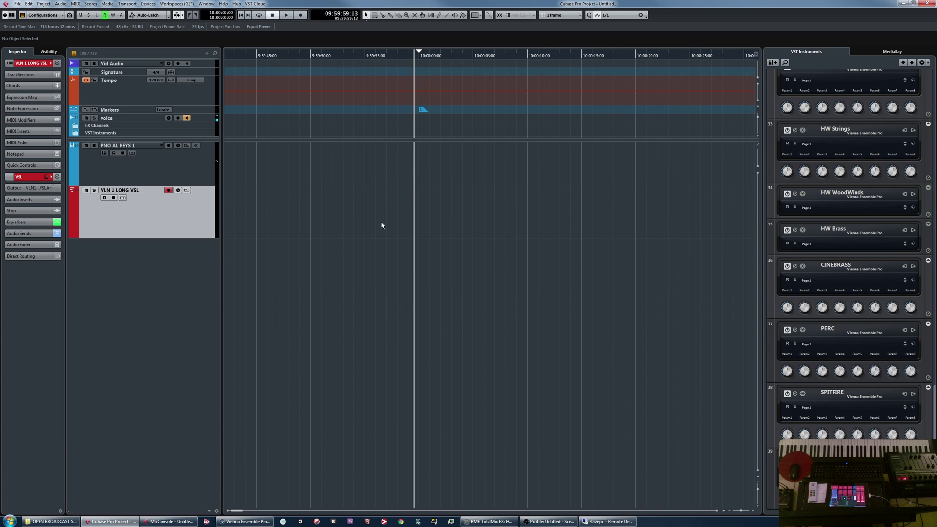
Apply the 1 MIDI ONLY visibility configuration with PNO AL KEYS 1 selected, and shrink that track to a single row
{"action": "left_click", "coordinate": [162, 161]}
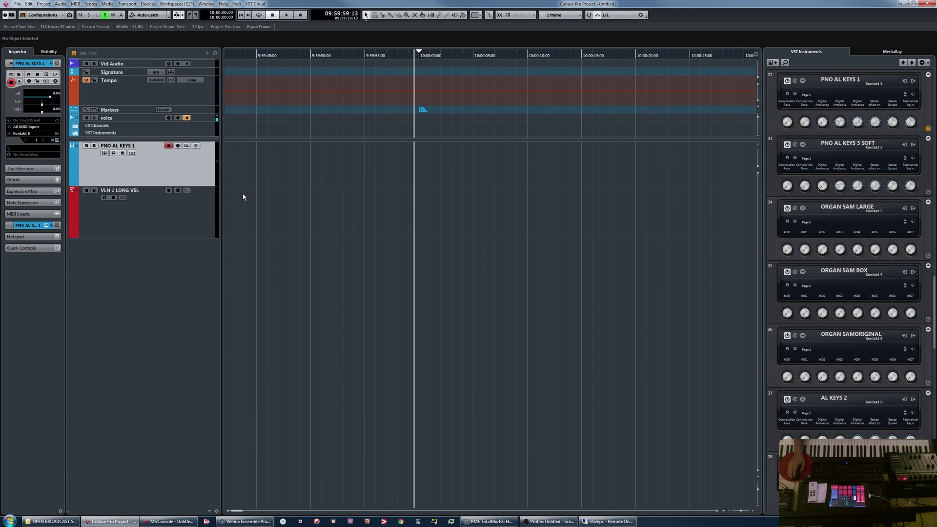
{"action": "key", "text": "ctrl+alt+1"}
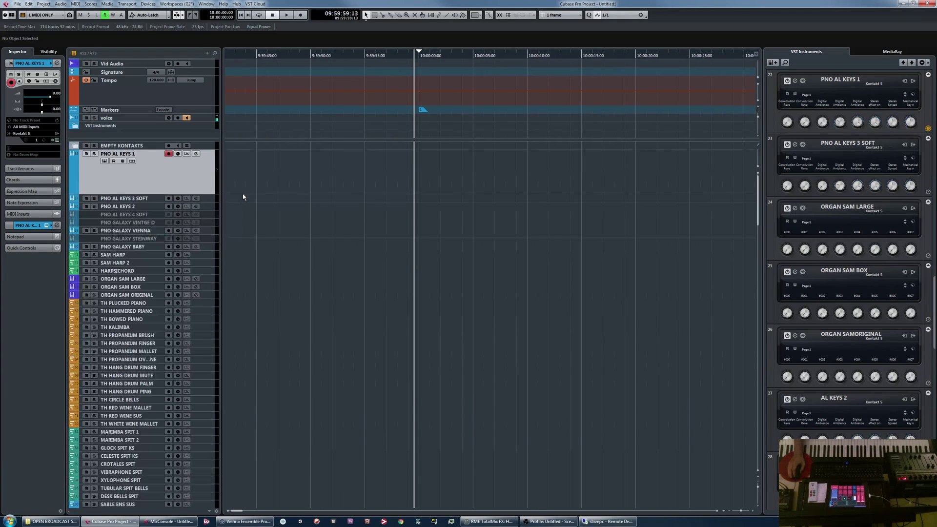
{"action": "key", "text": "ctrl+Down"}
{"action": "key", "text": "ctrl+Up"}
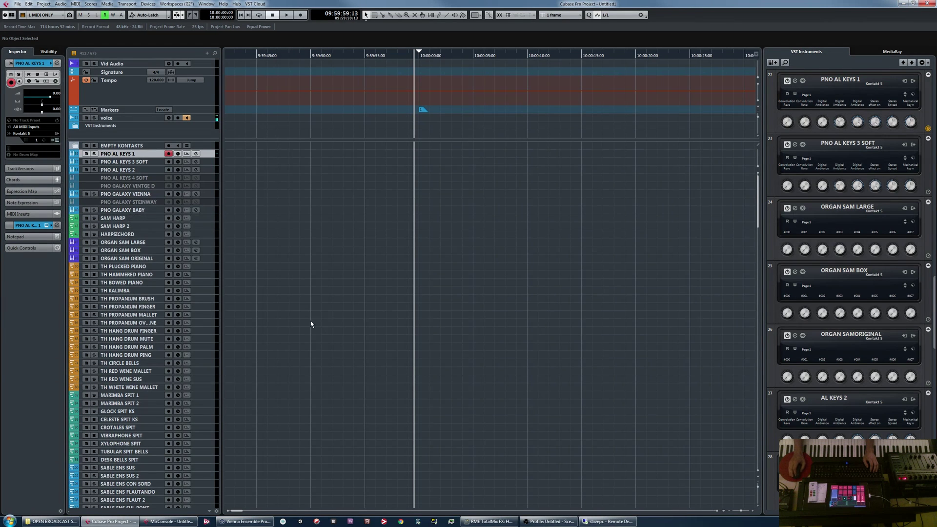
Move the playhead to 10:00:00:00 and select the SYM Str SUS 1 track in the track list
{"action": "scroll", "coordinate": [317, 317], "scroll_direction": "down", "scroll_amount": 10}
{"action": "scroll", "coordinate": [276, 294], "scroll_direction": "up", "scroll_amount": 10}
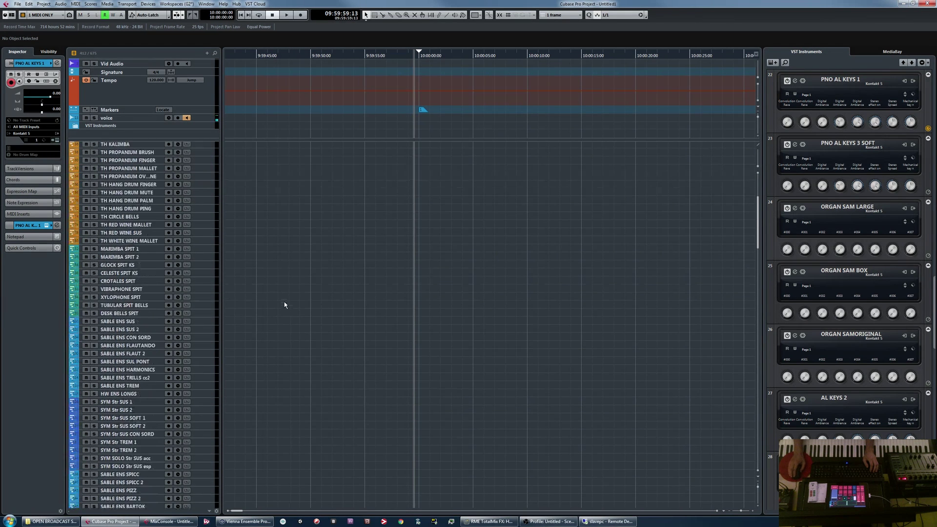
{"action": "scroll", "coordinate": [288, 303], "scroll_direction": "down", "scroll_amount": 9}
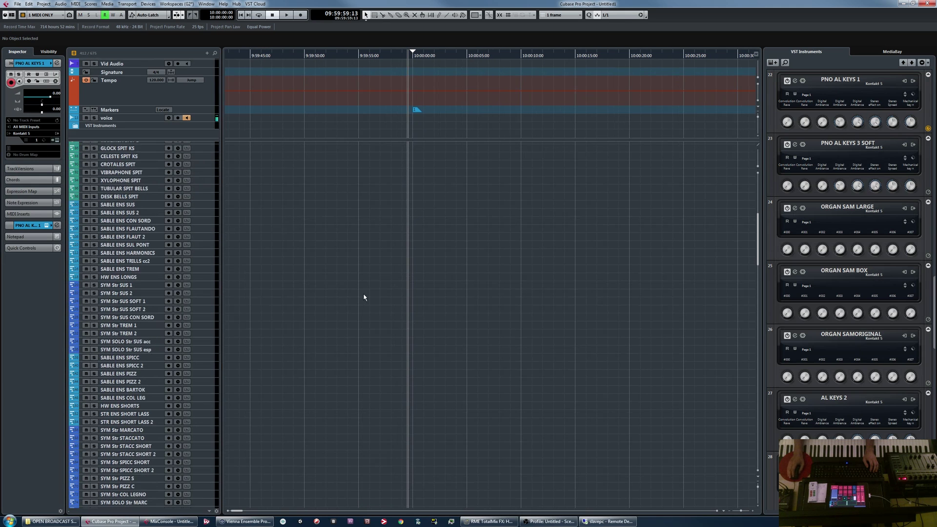
{"action": "scroll", "coordinate": [364, 294], "scroll_direction": "down", "scroll_amount": 3}
{"action": "key", "text": "KP_1"}
{"action": "scroll", "coordinate": [413, 282], "scroll_direction": "up", "scroll_amount": 1}
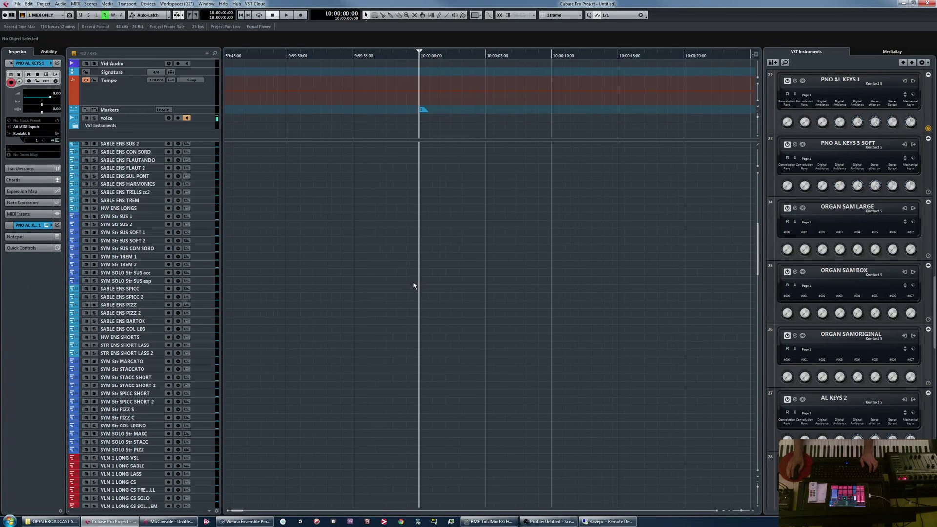
{"action": "scroll", "coordinate": [414, 286], "scroll_direction": "right", "scroll_amount": 1}
{"action": "left_click", "coordinate": [128, 216]}
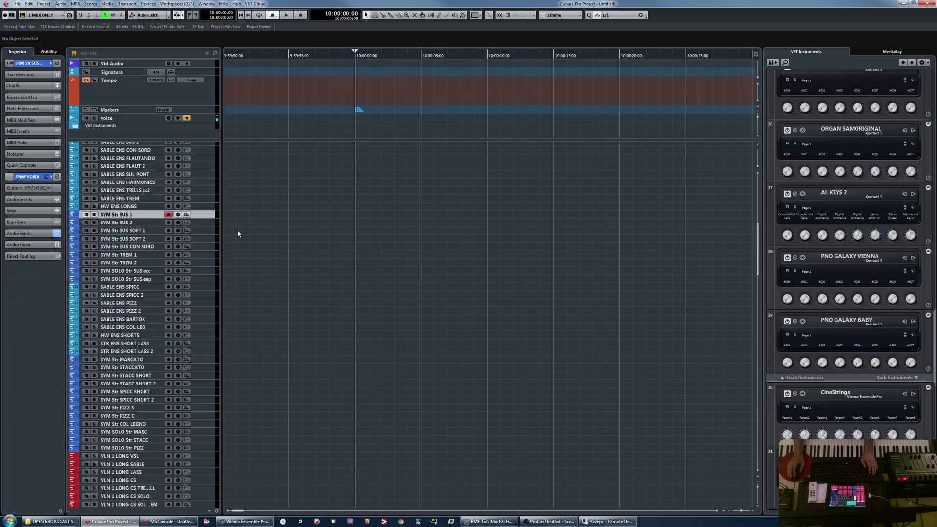
Check the channel settings of the SYM Str SUS 1 MIDI track and of its SYM Str SUS 1 A output, and close them
{"action": "key", "text": "e"}
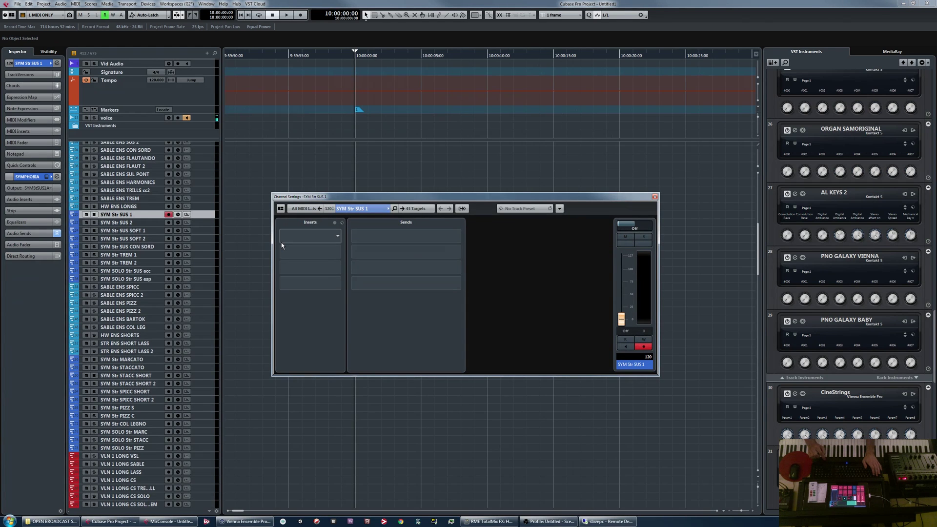
{"action": "key", "text": "e"}
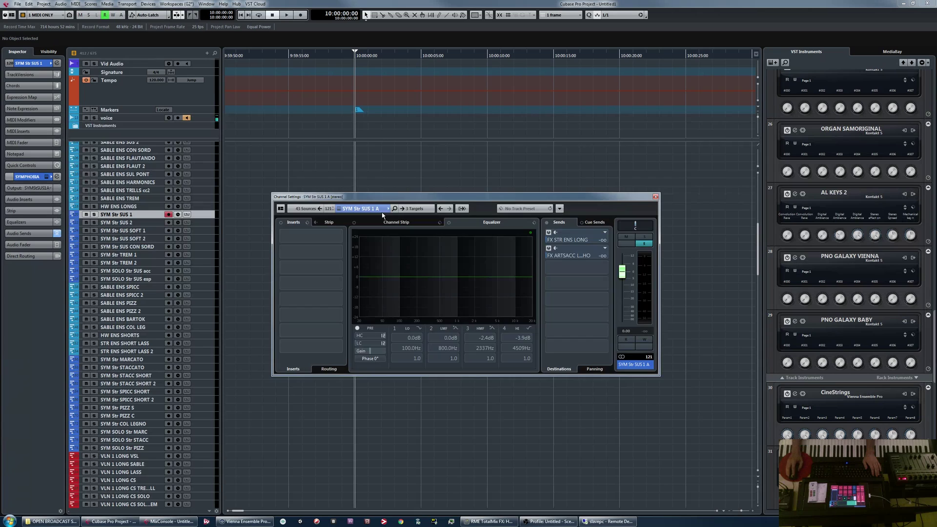
{"action": "key", "text": "e"}
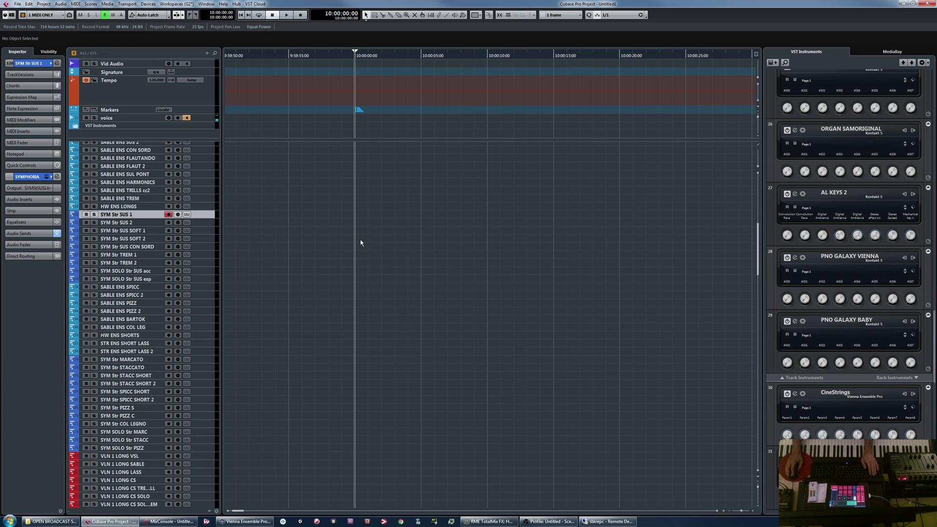
Apply the 2 VST OUTS visibility configuration, switch to 3 ALL, and find SYM Str SUS 1 in the track list
{"action": "key", "text": "2"}
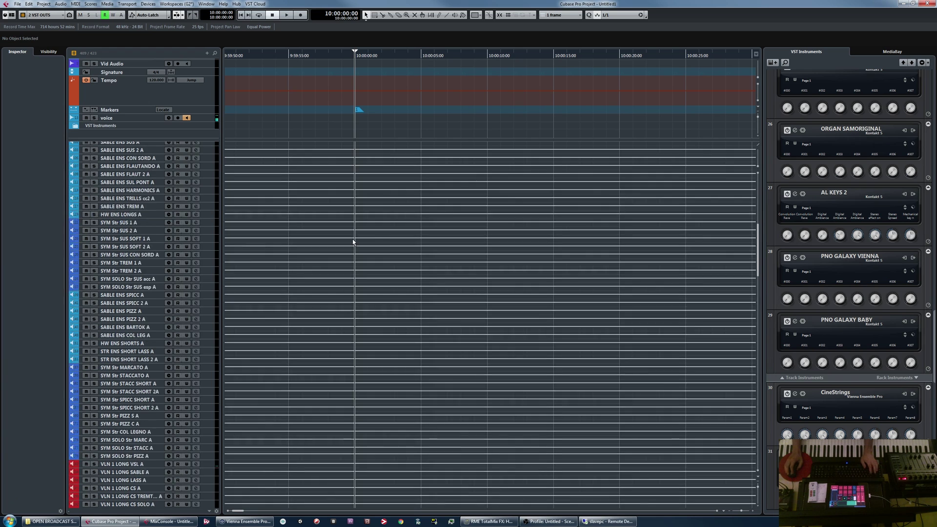
{"action": "left_click", "coordinate": [45, 16]}
{"action": "key", "text": "Escape"}
{"action": "key", "text": "ctrl+3"}
{"action": "scroll", "coordinate": [361, 214], "scroll_direction": "down", "scroll_amount": 15}
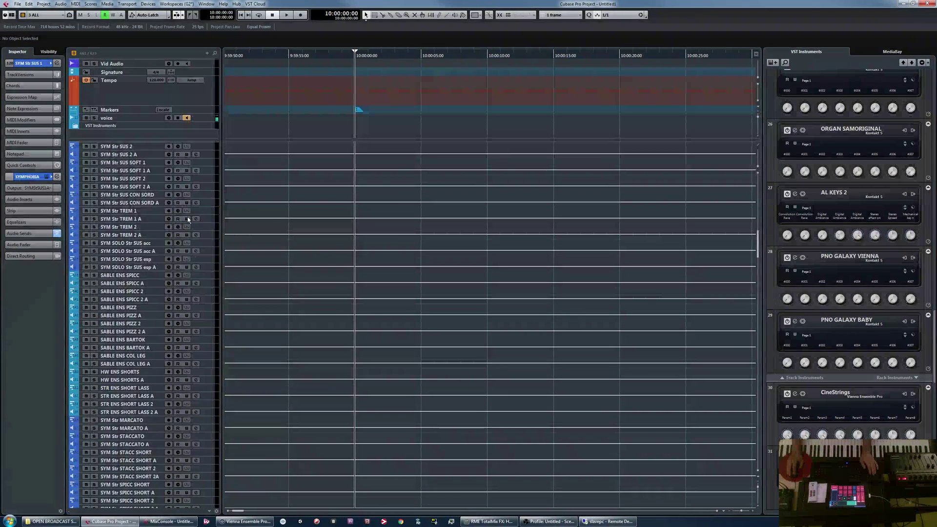
{"action": "scroll", "coordinate": [188, 216], "scroll_direction": "up", "scroll_amount": 3}
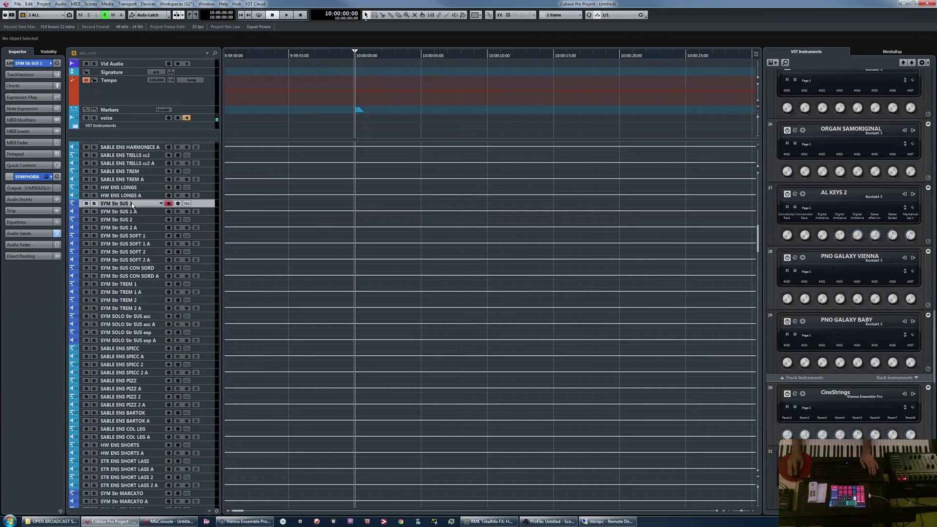
Step through the tracks from SYM Str SUS 1 to SYM Str SUS 2 and return to SYM Str SUS 1
{"action": "key", "text": "Down"}
{"action": "key", "text": "Down"}
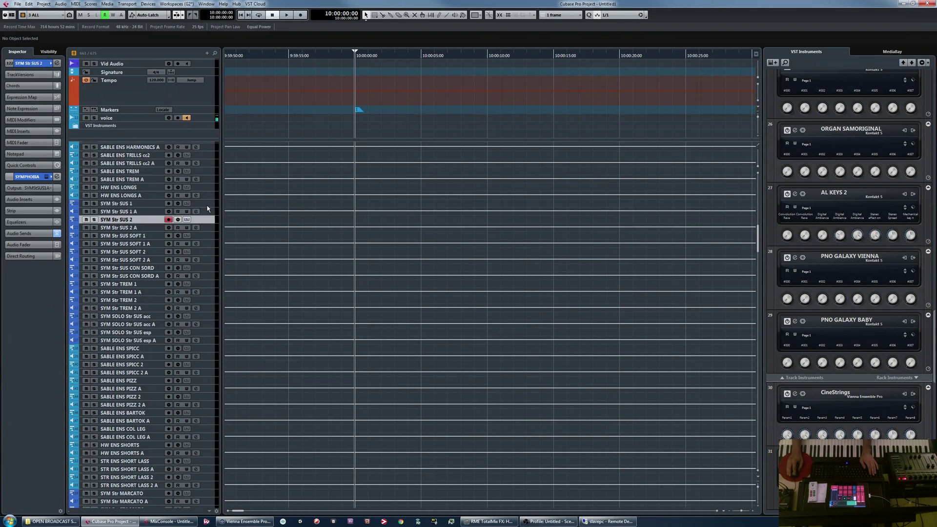
{"action": "key", "text": "Up"}
{"action": "key", "text": "Up"}
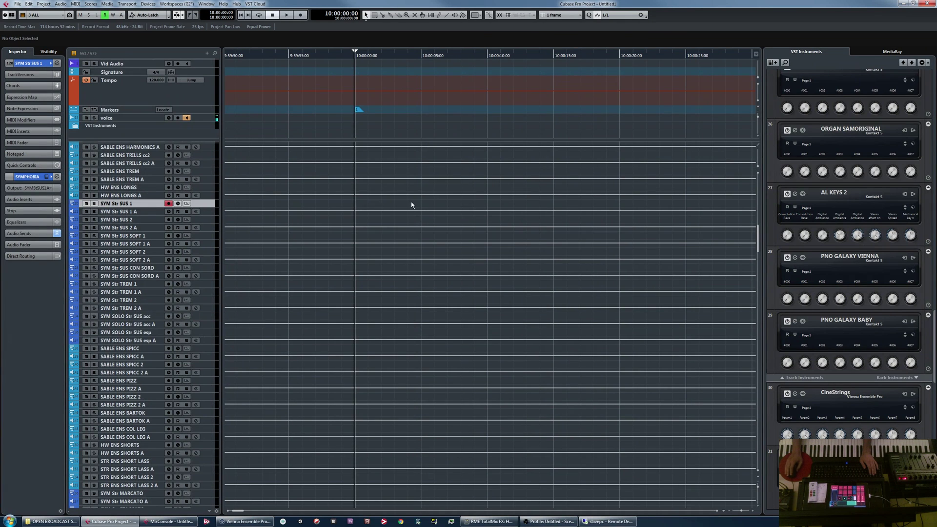
{"action": "scroll", "coordinate": [391, 204], "scroll_direction": "right", "scroll_amount": 3}
{"action": "right_click", "coordinate": [363, 205]}
{"action": "left_click", "coordinate": [363, 204]}
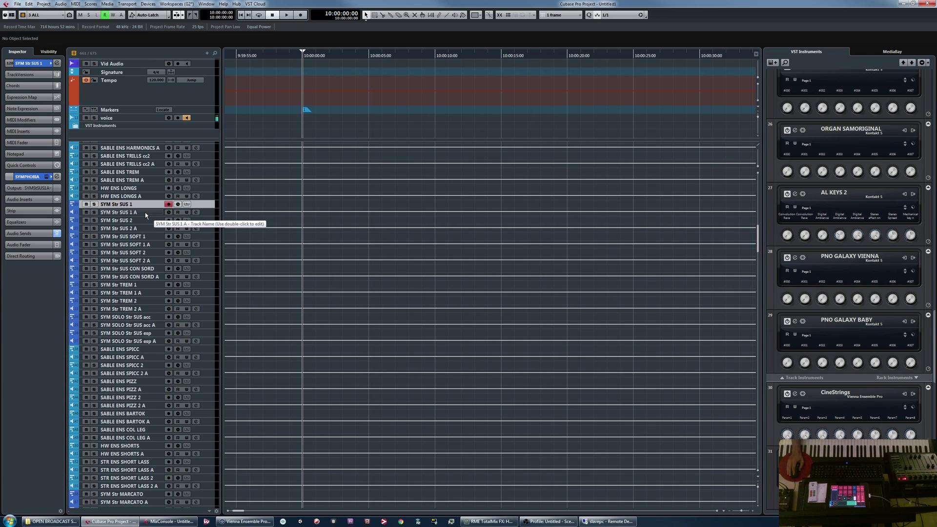
Compare the SYM Str SUS 1 MIDI track with its SYM Str SUS 1 A audio return, ending on the MIDI track
{"action": "left_click", "coordinate": [130, 213]}
{"action": "left_click", "coordinate": [128, 206]}
{"action": "left_click", "coordinate": [129, 213]}
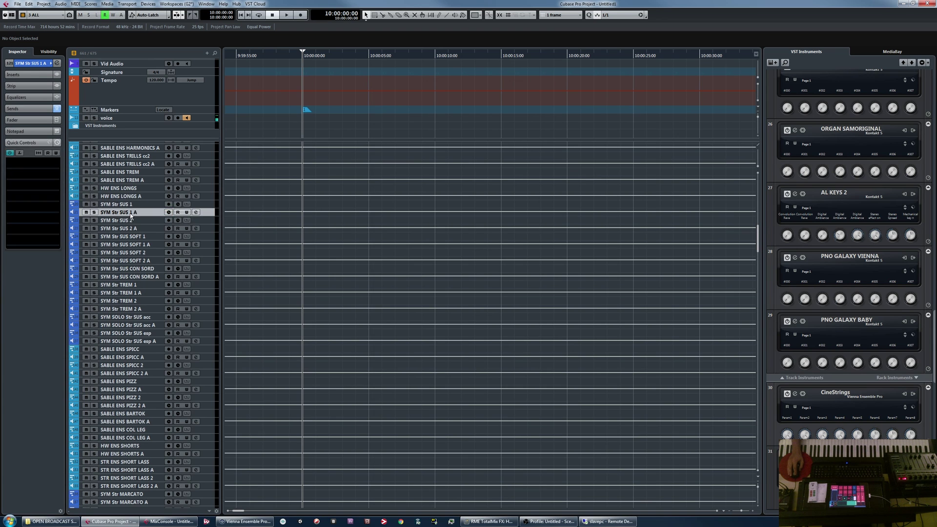
{"action": "left_click", "coordinate": [135, 222]}
{"action": "left_click", "coordinate": [143, 213]}
{"action": "key", "text": "Up"}
{"action": "left_click", "coordinate": [144, 213]}
{"action": "key", "text": "Up"}
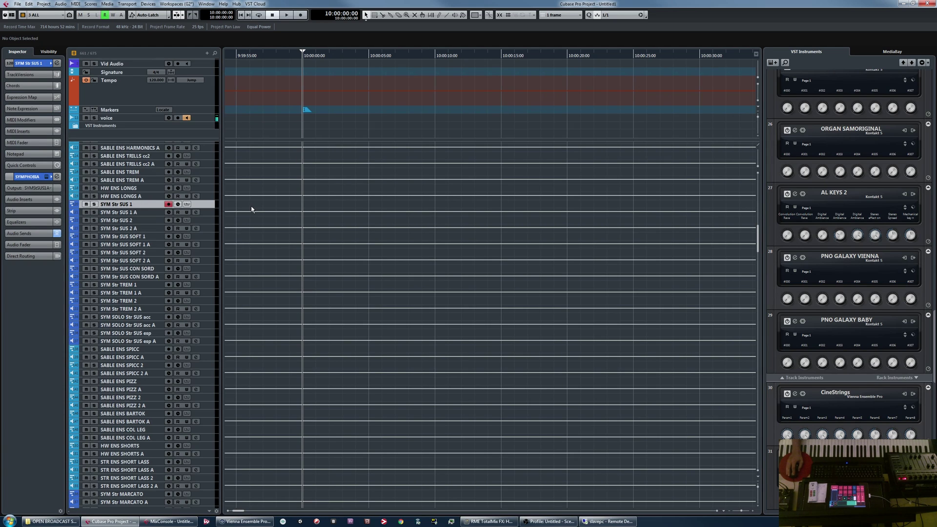
{"action": "mouse_move", "coordinate": [293, 261]}
{"action": "left_mouse_down"}
{"action": "mouse_move", "coordinate": [394, 278]}
{"action": "mouse_move", "coordinate": [306, 270]}
{"action": "mouse_move", "coordinate": [305, 260]}
{"action": "left_mouse_up"}
{"action": "scroll", "coordinate": [304, 260], "scroll_direction": "up", "scroll_amount": 6}
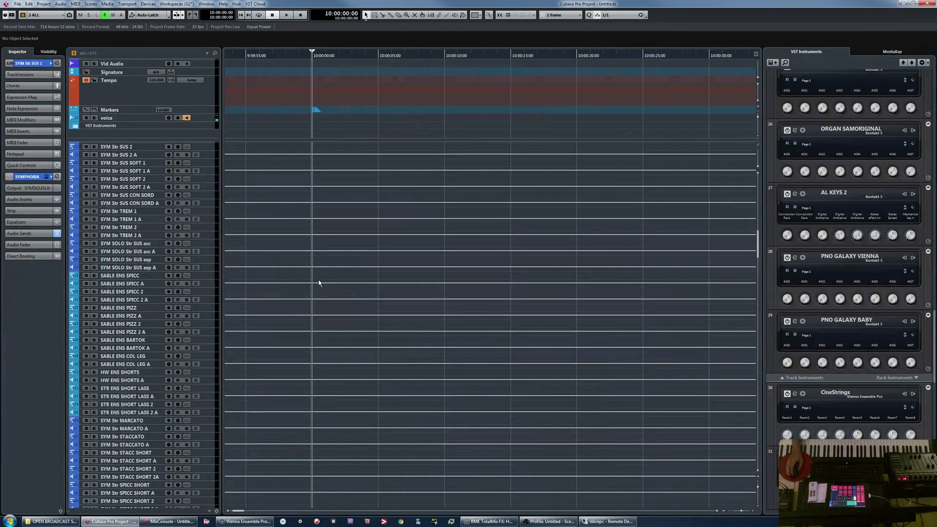
{"action": "scroll", "coordinate": [317, 287], "scroll_direction": "down", "scroll_amount": 6}
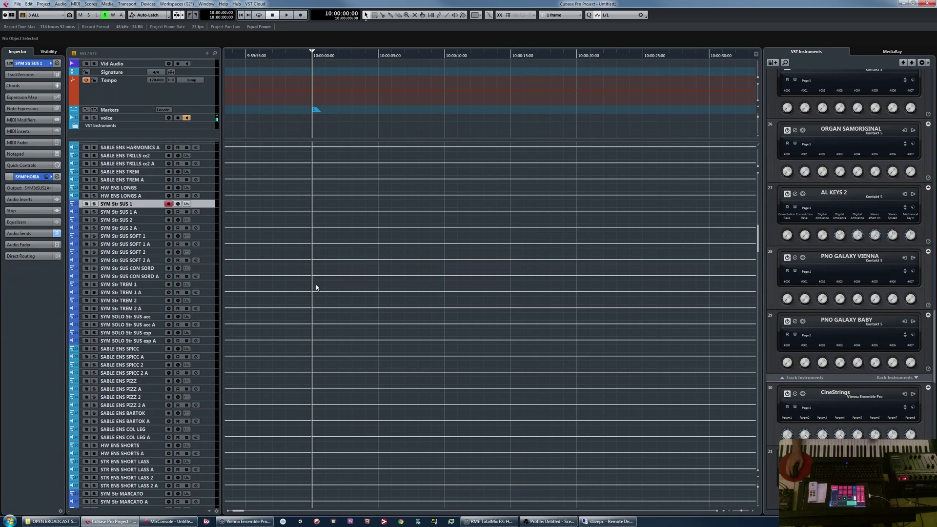
Apply the 1 MIDI ONLY visibility configuration and select the SYM Str SUS 1 track
{"action": "key", "text": "1"}
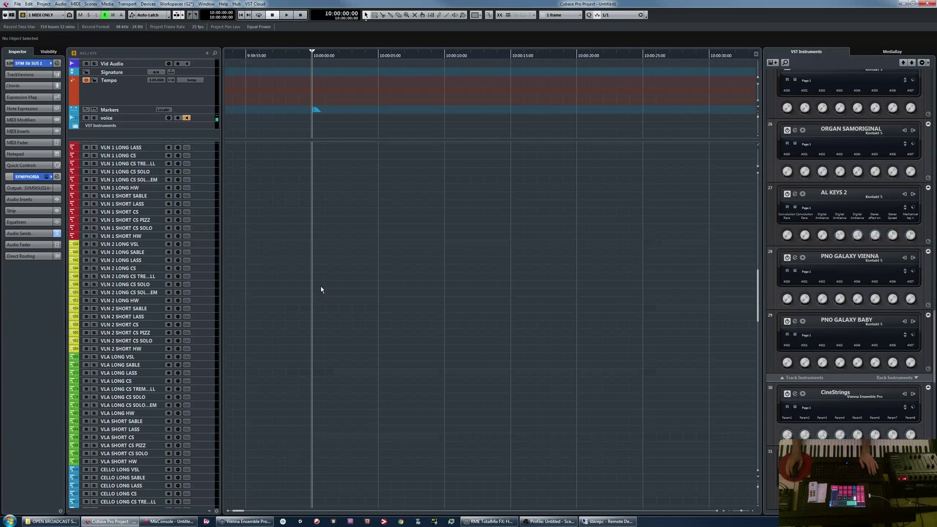
{"action": "scroll", "coordinate": [317, 287], "scroll_direction": "up", "scroll_amount": 8}
{"action": "left_click", "coordinate": [132, 264]}
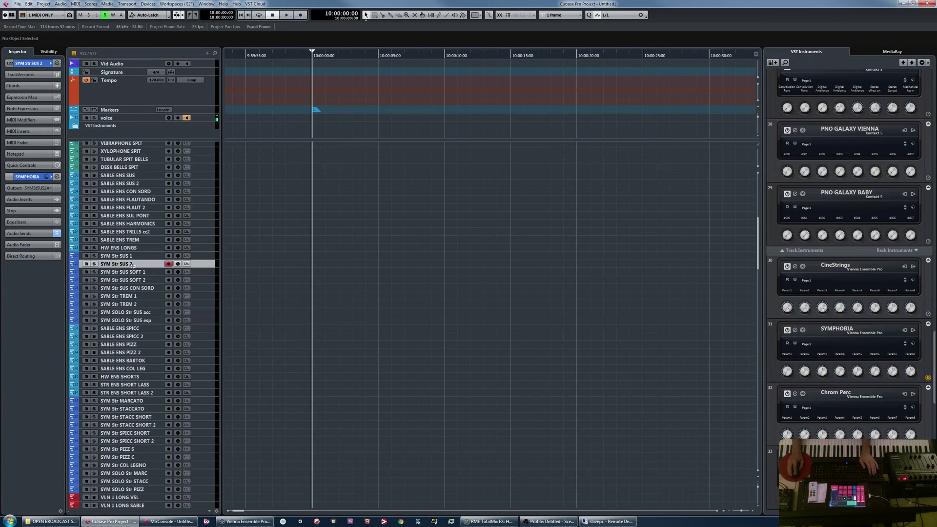
{"action": "key", "text": "Up"}
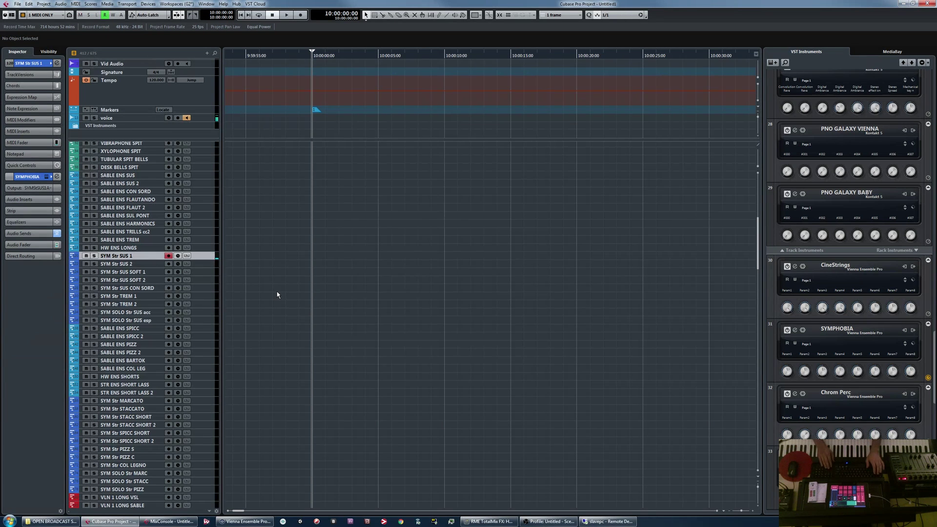
Equalize the SYM Str SUS 1 A channel with about -2.6 dB at 716 Hz, -4.1 dB at 1877 Hz and 2.6 dB at 6689 Hz
{"action": "key", "text": "e"}
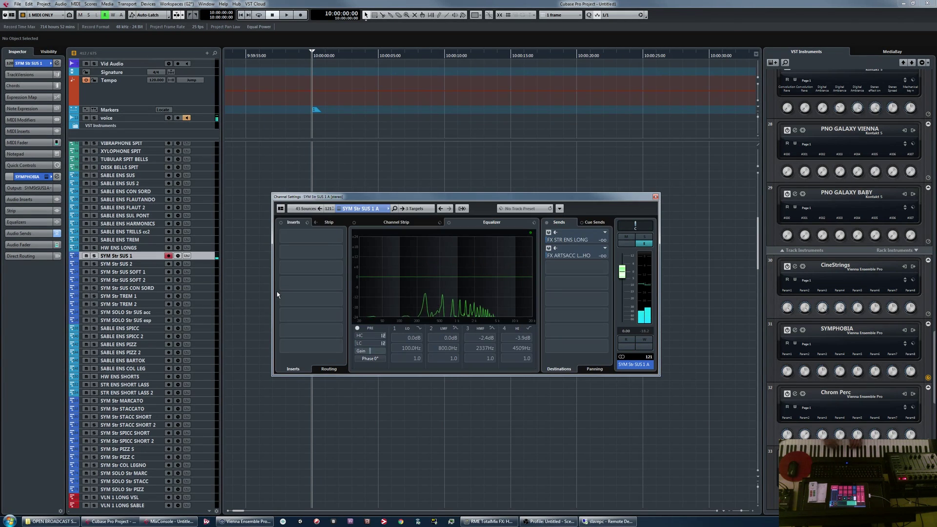
{"action": "mouse_move", "coordinate": [277, 292]}
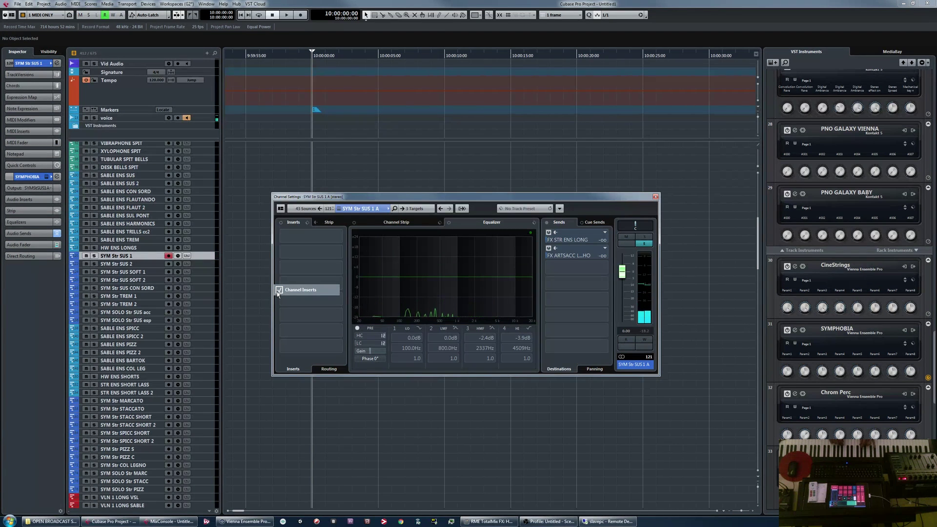
{"action": "left_click", "coordinate": [363, 201]}
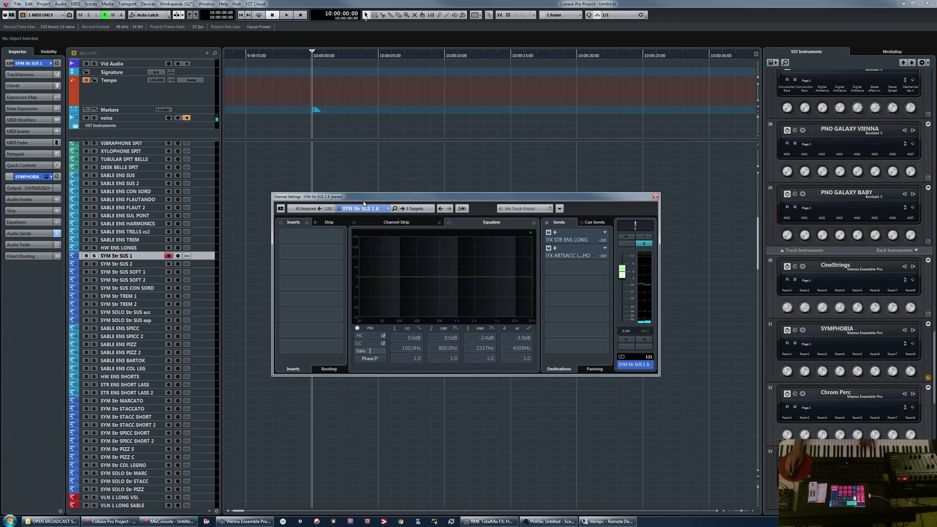
{"action": "left_click", "coordinate": [478, 277]}
{"action": "left_click_drag", "start_coordinate": [477, 263], "coordinate": [505, 272]}
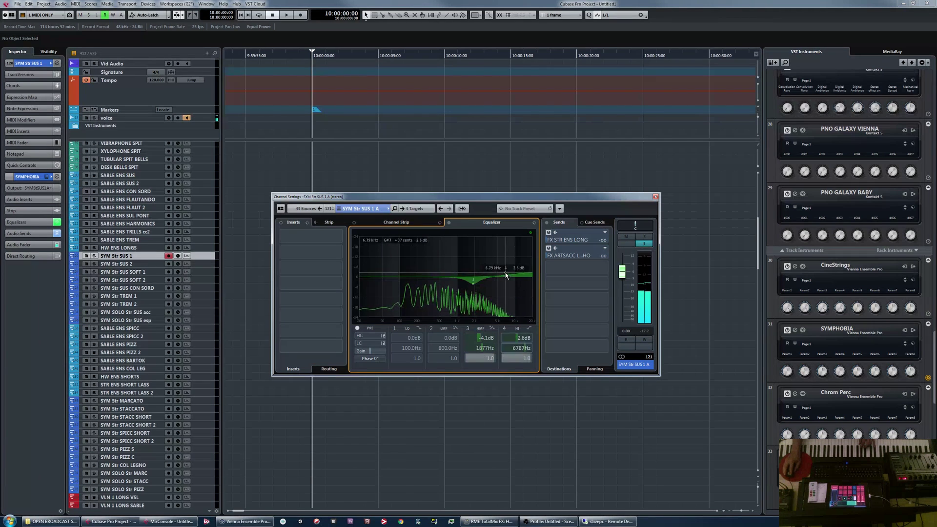
{"action": "left_click_drag", "start_coordinate": [448, 280], "coordinate": [449, 282]}
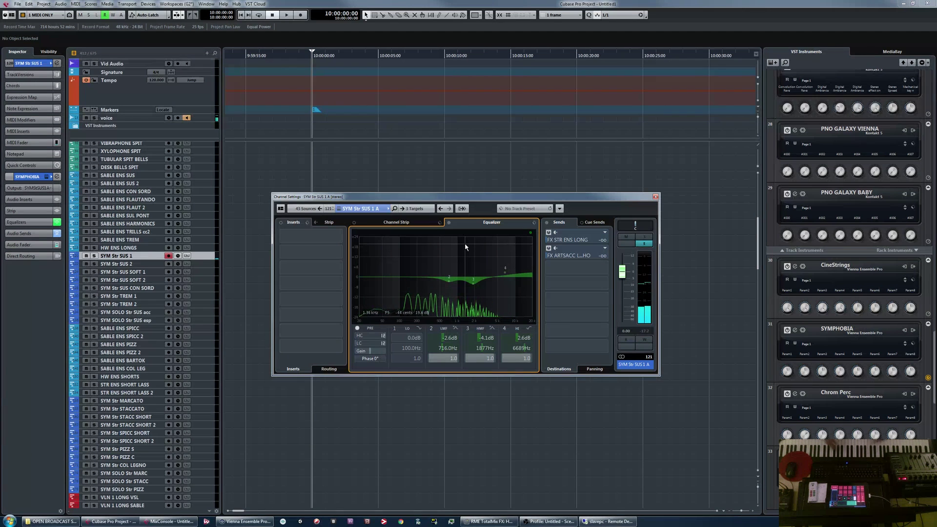
{"action": "key", "text": "Escape"}
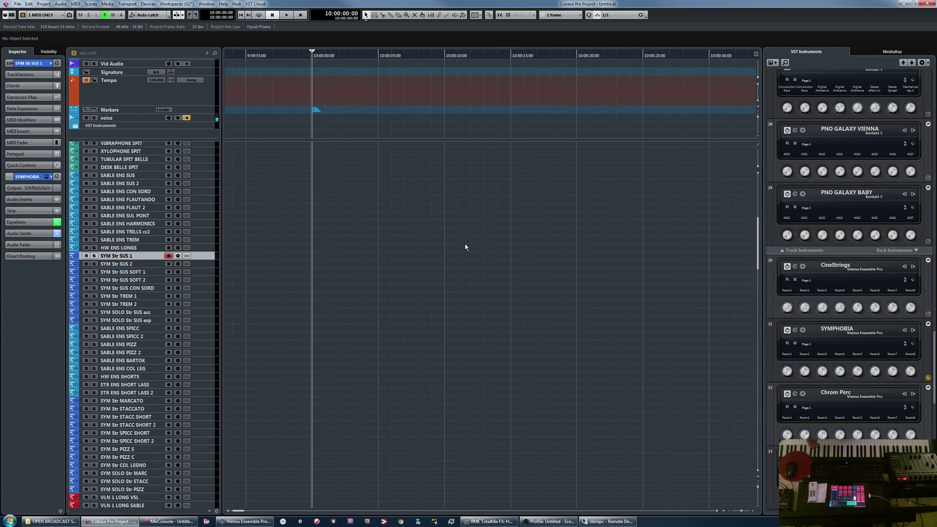
Reopen the SYM Str SUS 1 A channel settings from the MIDI track to check the equalizer curve, and close them
{"action": "key", "text": "e"}
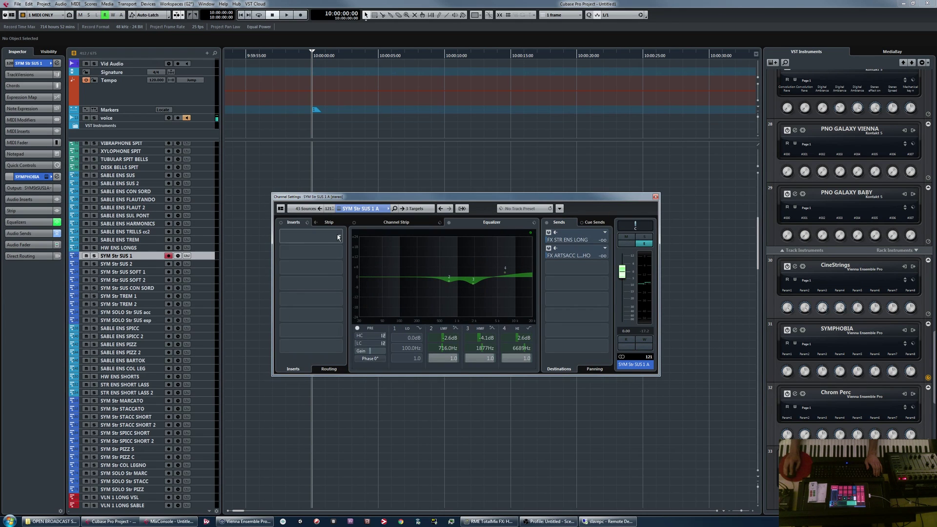
{"action": "key", "text": "e"}
{"action": "right_click", "coordinate": [442, 255]}
{"action": "left_click", "coordinate": [444, 257]}
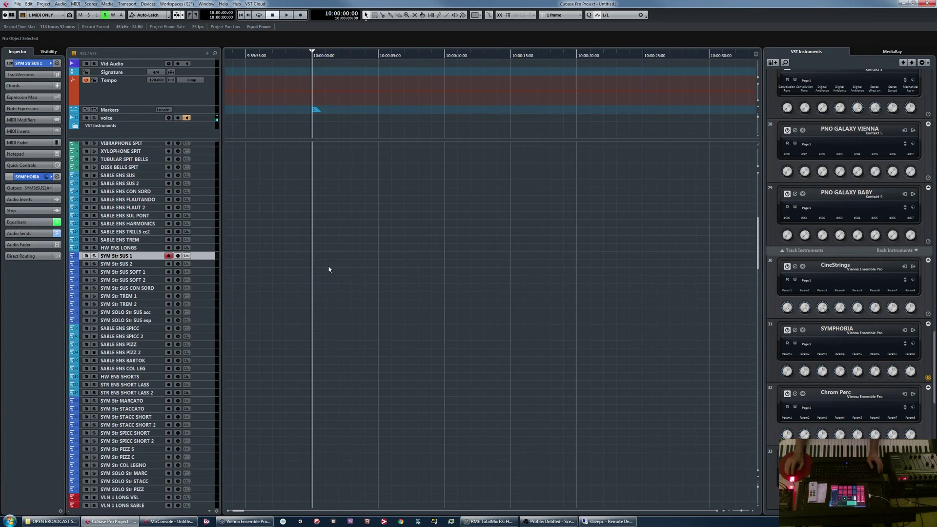
Show the track visibility list and select the SYM WW STACC SHORT track among the woodwinds
{"action": "left_click", "coordinate": [49, 52]}
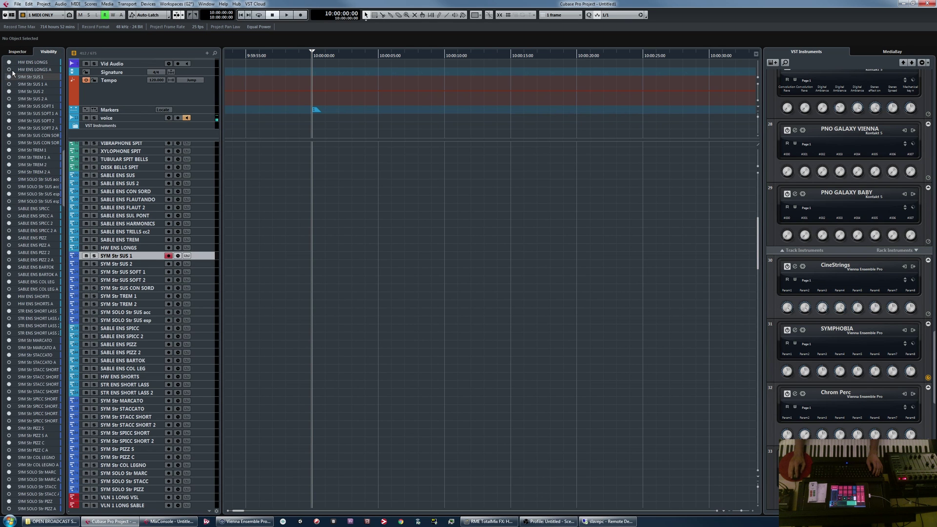
{"action": "scroll", "coordinate": [234, 255], "scroll_direction": "up", "scroll_amount": 3}
{"action": "scroll", "coordinate": [260, 341], "scroll_direction": "down", "scroll_amount": 10}
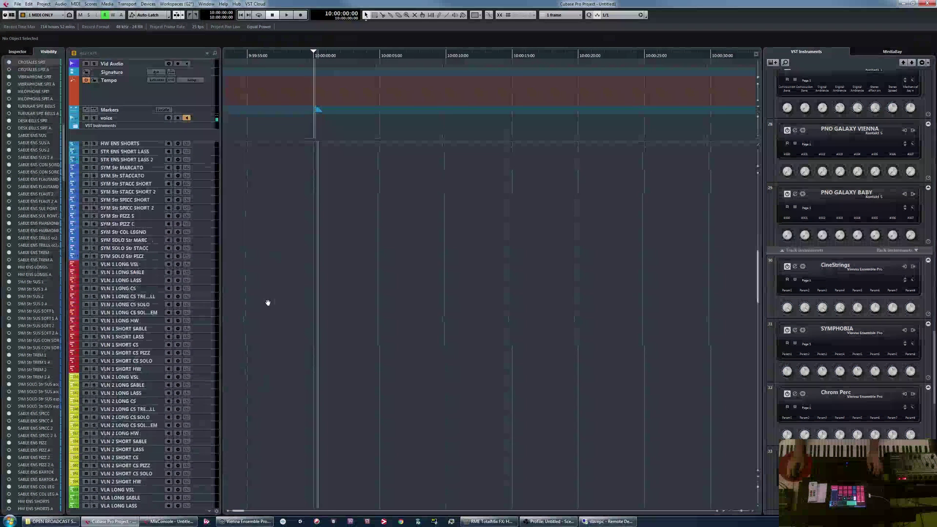
{"action": "scroll", "coordinate": [268, 302], "scroll_direction": "up", "scroll_amount": 3}
{"action": "scroll", "coordinate": [287, 331], "scroll_direction": "up", "scroll_amount": 10}
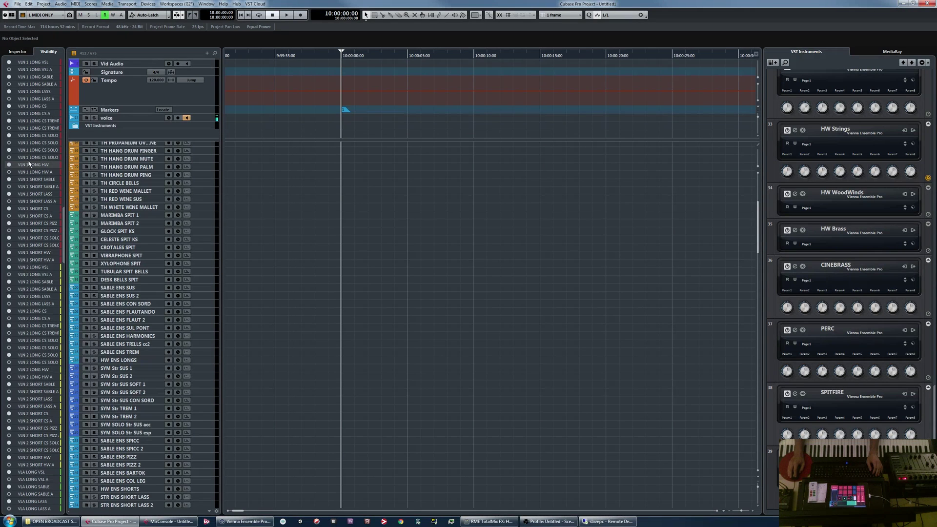
{"action": "scroll", "coordinate": [237, 413], "scroll_direction": "down", "scroll_amount": 15}
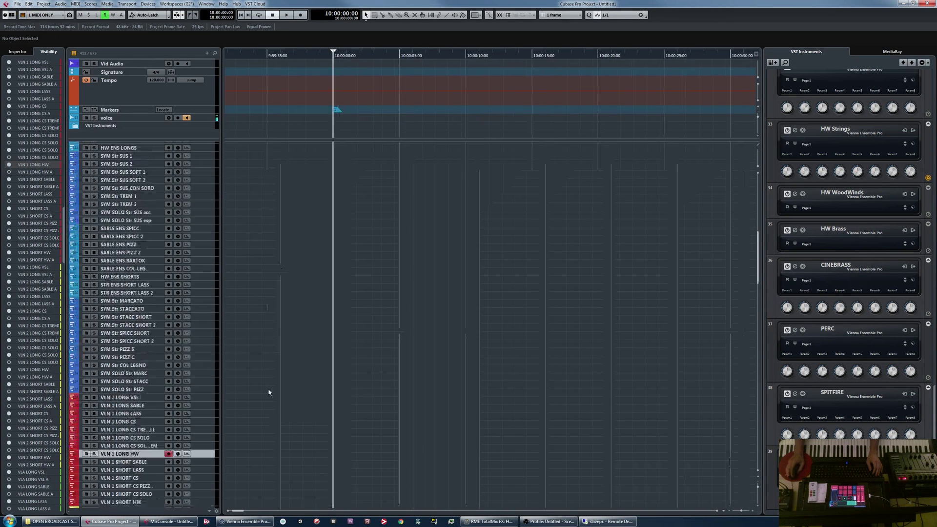
{"action": "left_click", "coordinate": [140, 348]}
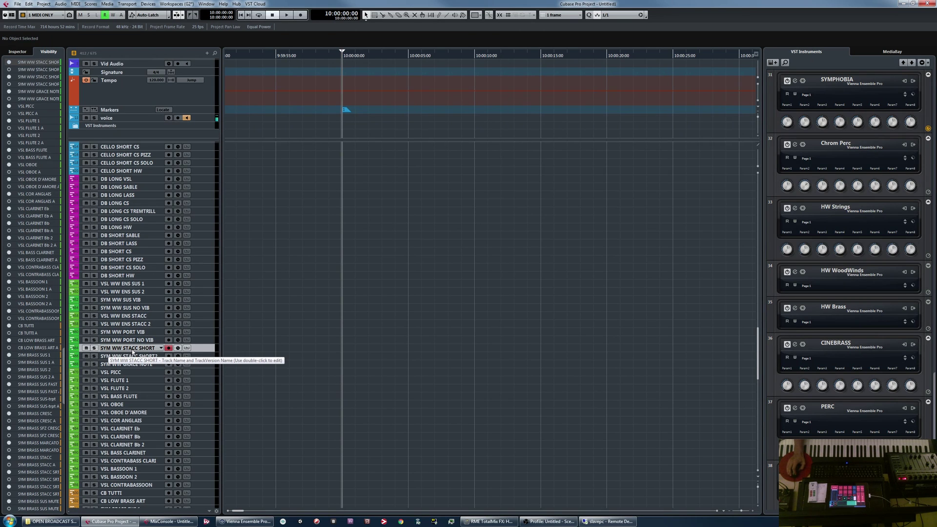
Make the SYM WW STACC SHORT A output track visible beneath its MIDI track and select it
{"action": "left_click", "coordinate": [9, 69]}
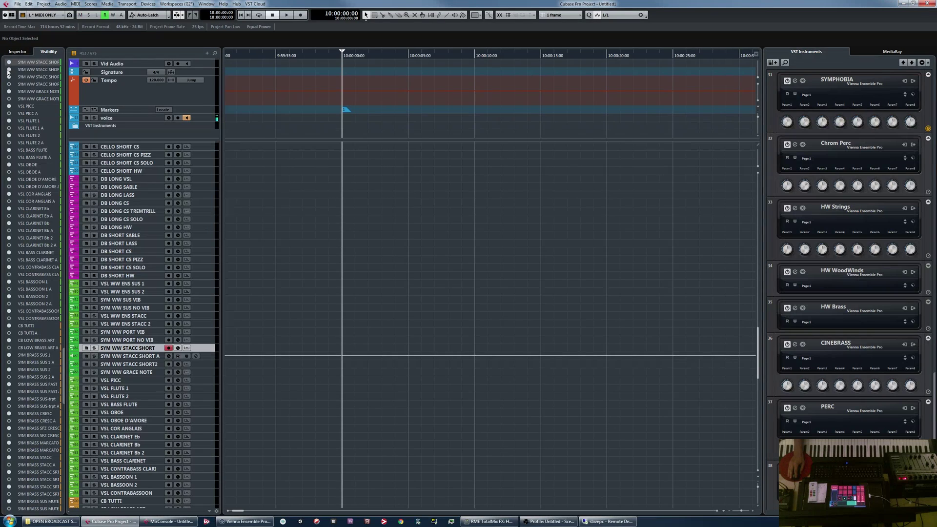
{"action": "left_click", "coordinate": [148, 357]}
{"action": "left_click", "coordinate": [144, 349]}
{"action": "left_click", "coordinate": [143, 361]}
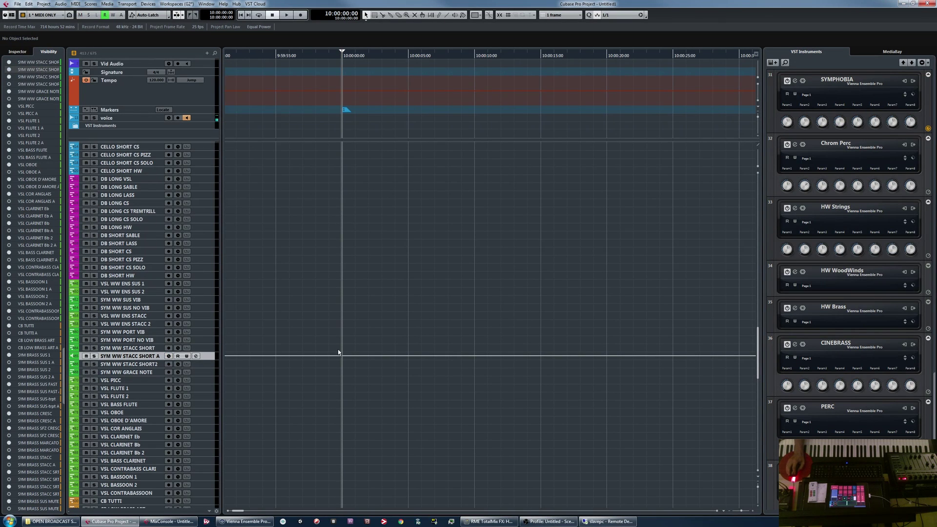
Enlarge the SYM WW STACC SHORT A track and write varying Volume automation on it during playback from 09:59:58:07, ending with automation writing off
{"action": "scroll", "coordinate": [322, 324], "scroll_direction": "down", "scroll_amount": 4}
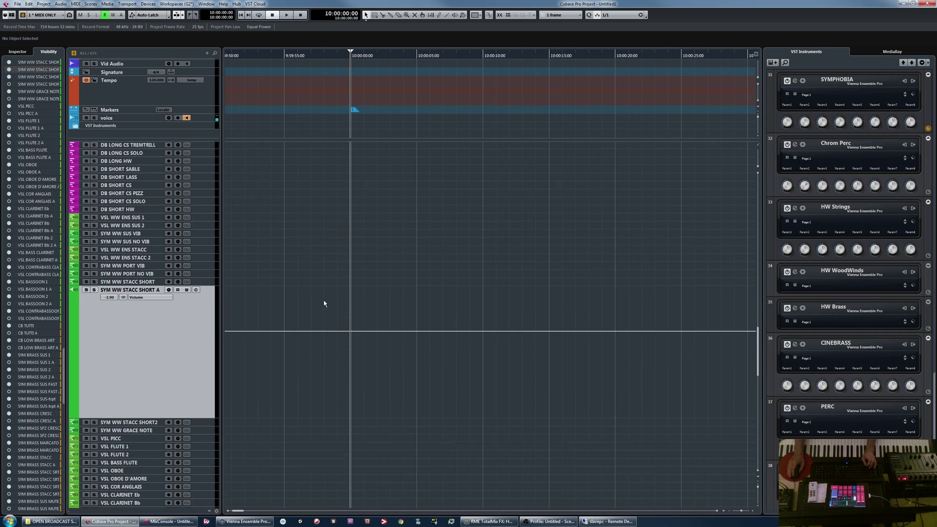
{"action": "key", "text": "KP_Subtract"}
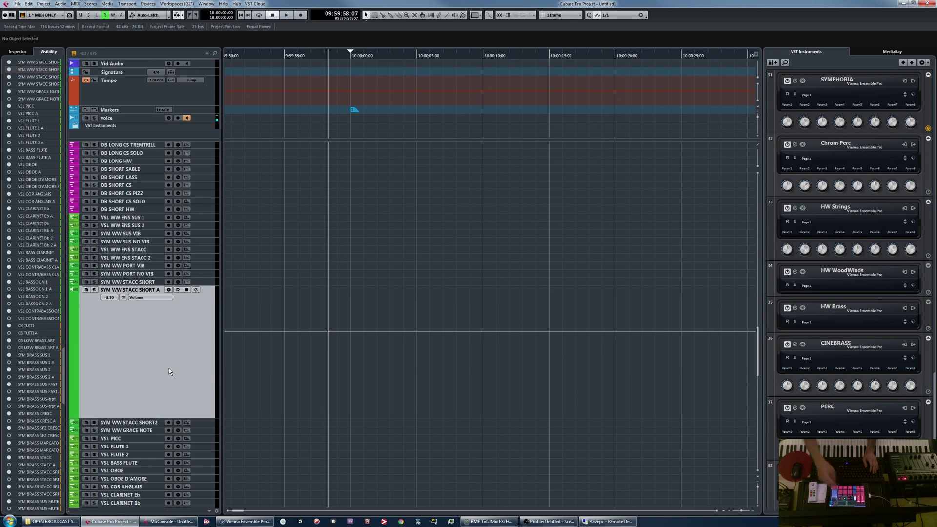
{"action": "key", "text": "space"}
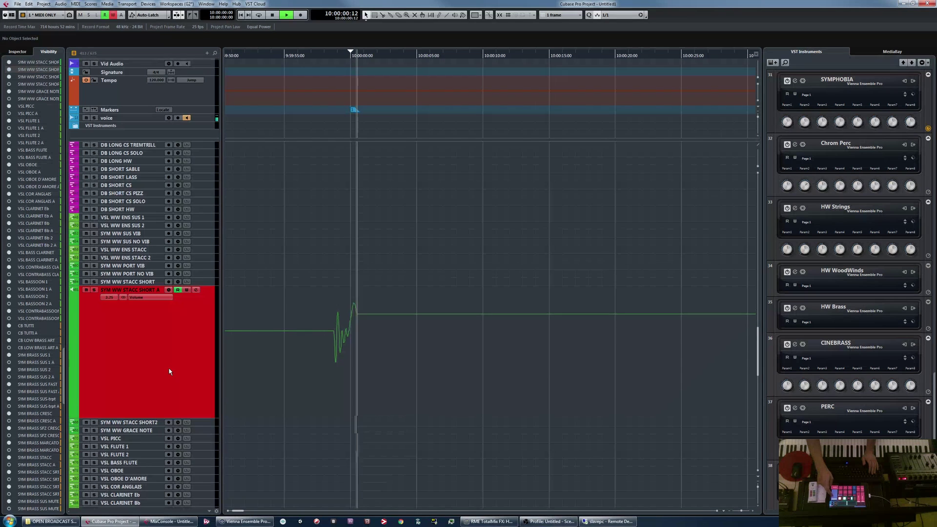
{"action": "key", "text": "w"}
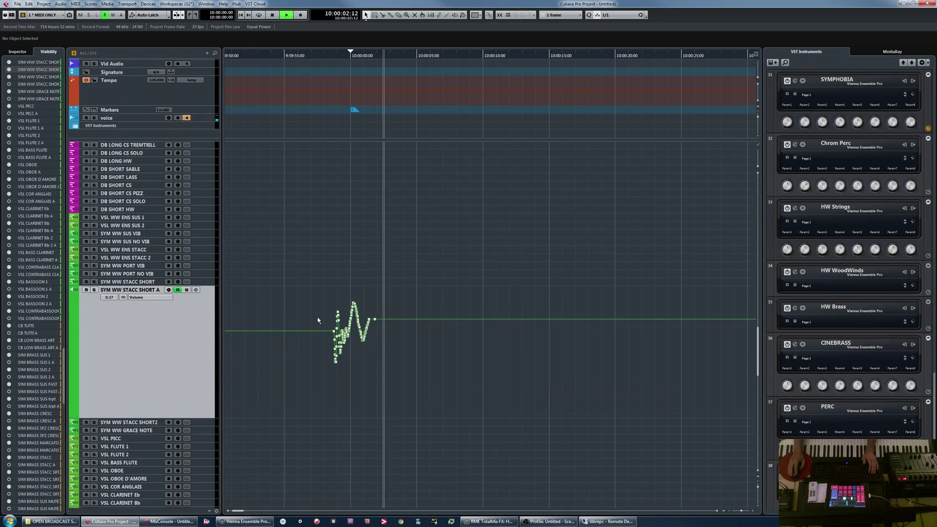
Stop playback and create a MIDI part on the SYM WW STACC SHORT track above the automation, spanning 09:59:57:11 to 10:00:04:15
{"action": "key", "text": "space"}
{"action": "left_click_drag", "start_coordinate": [326, 282], "coordinate": [411, 282]}
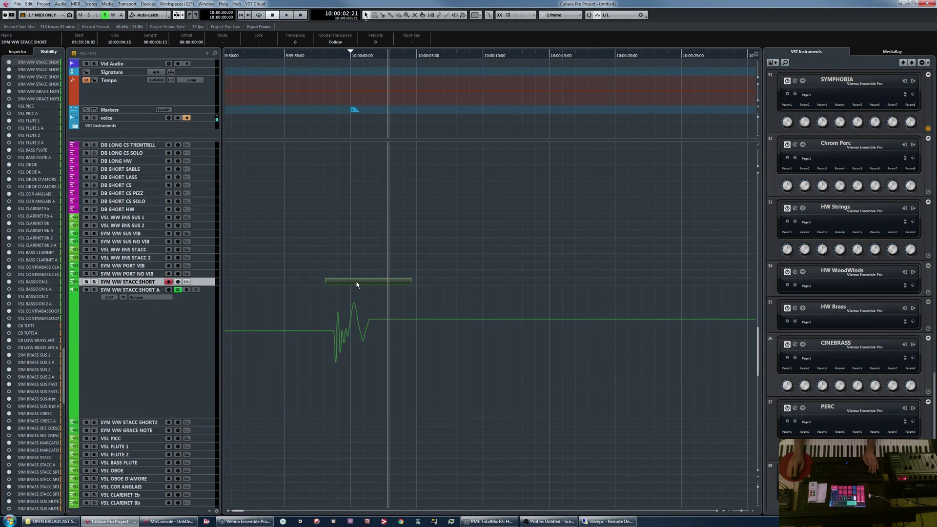
{"action": "left_click", "coordinate": [432, 298]}
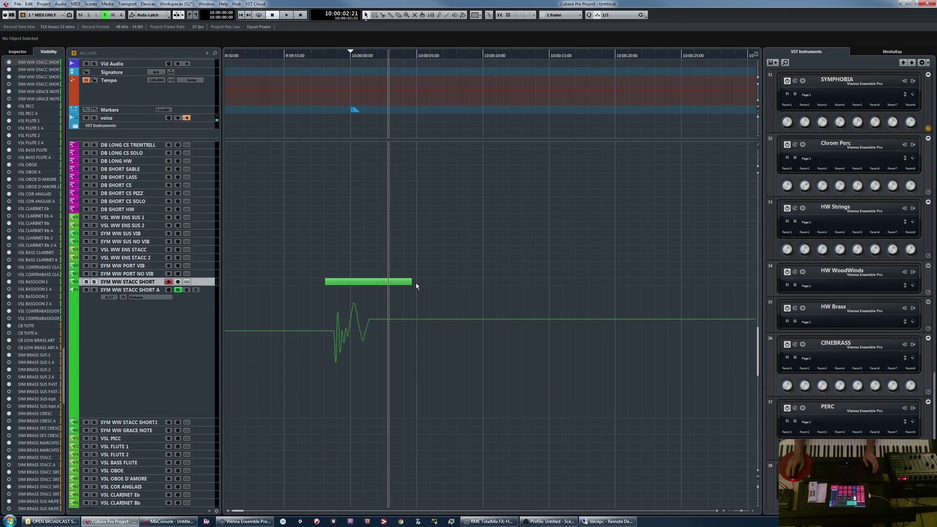
{"action": "scroll", "coordinate": [443, 280], "scroll_direction": "up", "scroll_amount": 1}
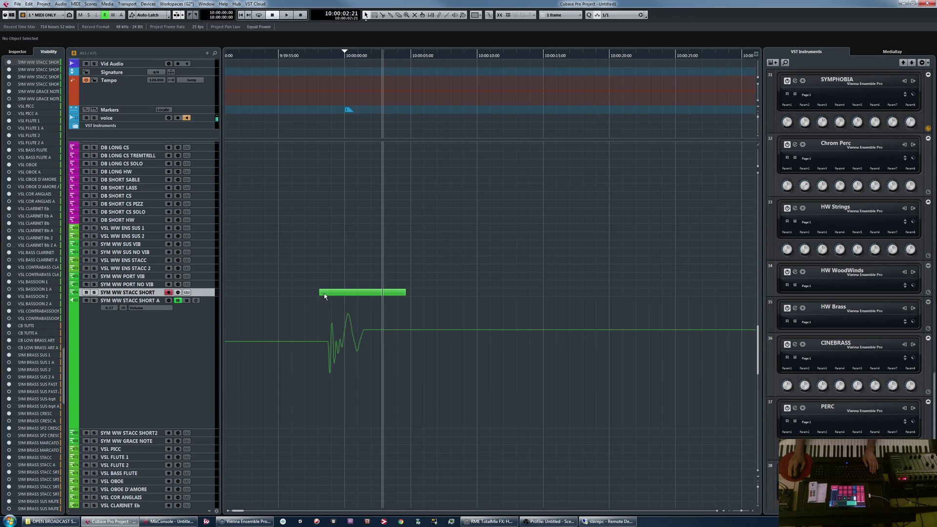
{"action": "left_click_drag", "start_coordinate": [320, 293], "coordinate": [312, 293]}
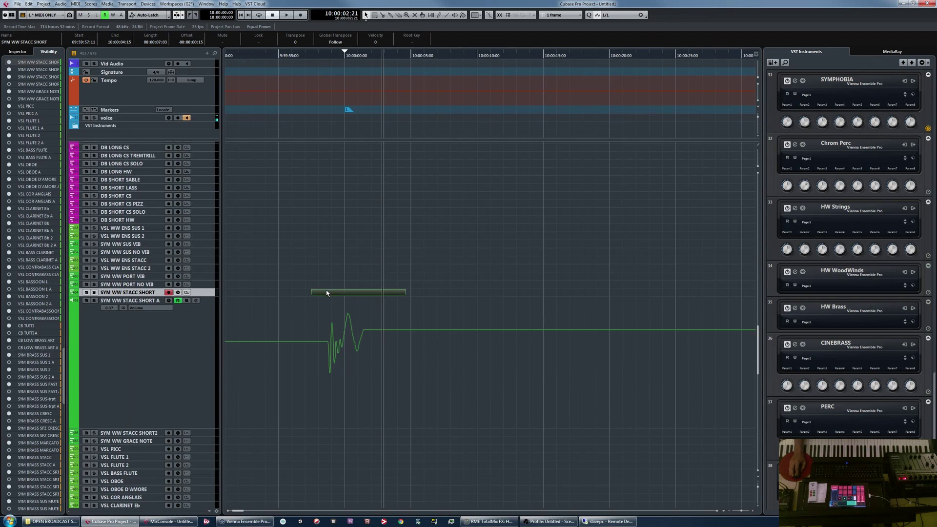
Try moving the SYM WW STACC SHORT part on its own to 10:00:07:14, and undo the move
{"action": "left_click_drag", "start_coordinate": [327, 290], "coordinate": [462, 292]}
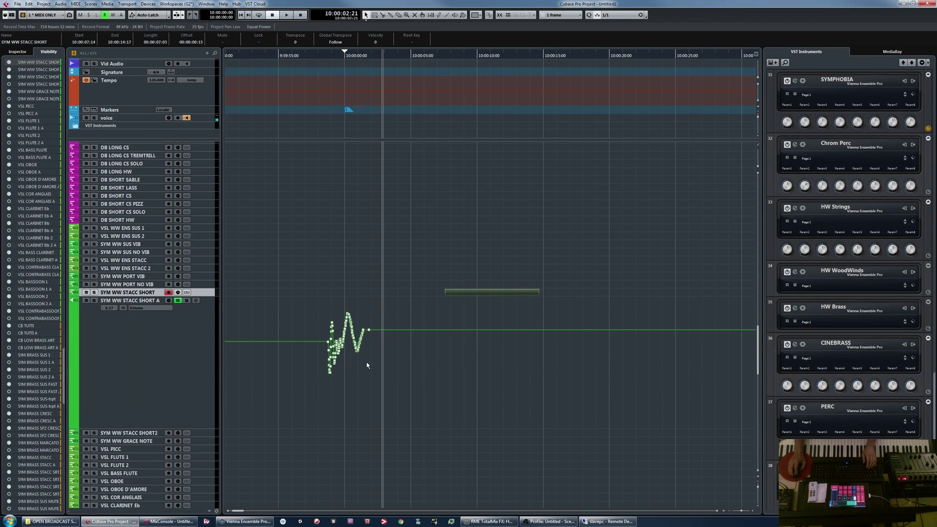
{"action": "key", "text": "ctrl+z"}
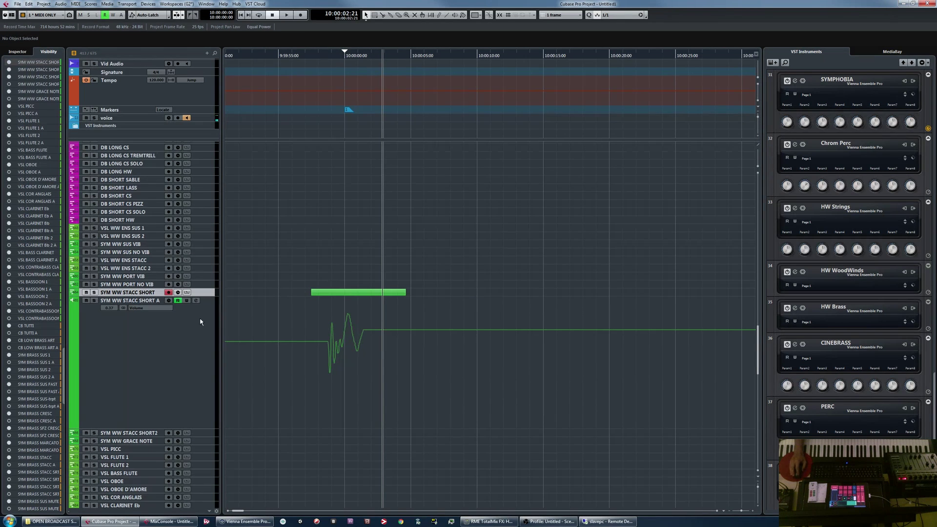
Select the MIDI part together with the Volume automation points beneath it, and clear the selection
{"action": "left_click", "coordinate": [344, 293]}
{"action": "left_click", "coordinate": [329, 269]}
{"action": "left_click_drag", "start_coordinate": [280, 242], "coordinate": [498, 418]}
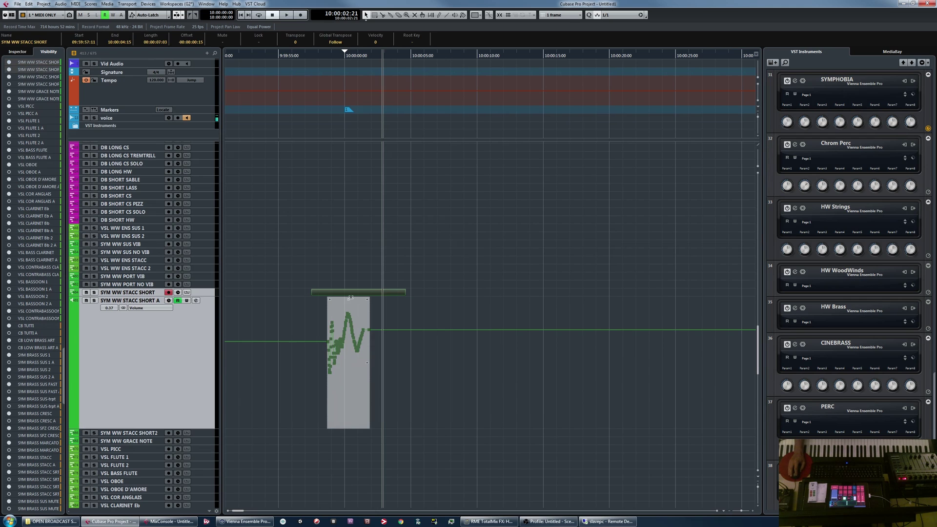
{"action": "left_click", "coordinate": [475, 247]}
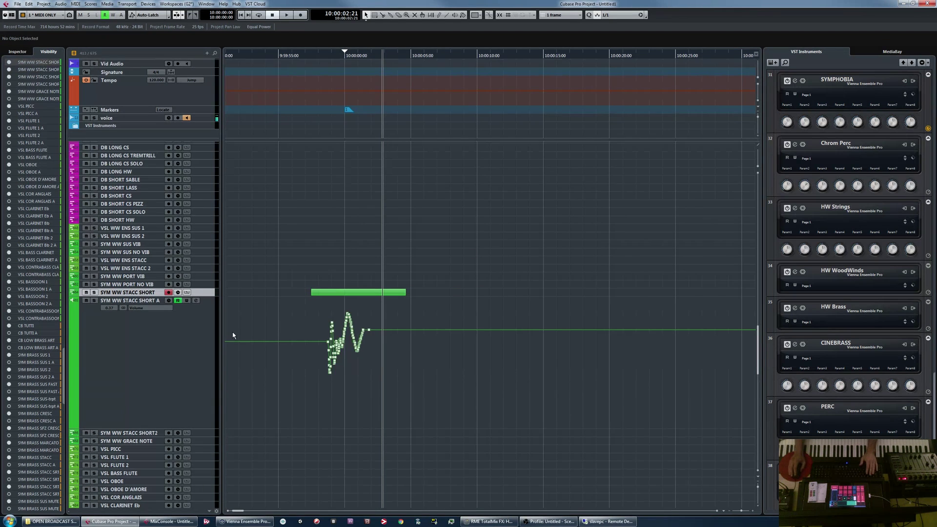
Select the SYM WW STACC SHORT A track and reduce it to the same height as the other tracks
{"action": "left_click", "coordinate": [156, 330]}
{"action": "left_click_drag", "start_coordinate": [247, 253], "coordinate": [249, 270]}
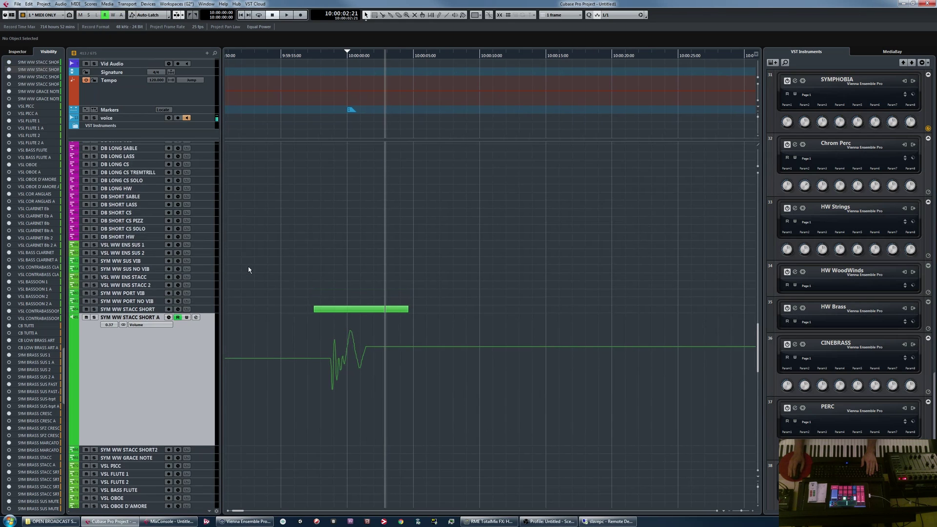
{"action": "key", "text": "z"}
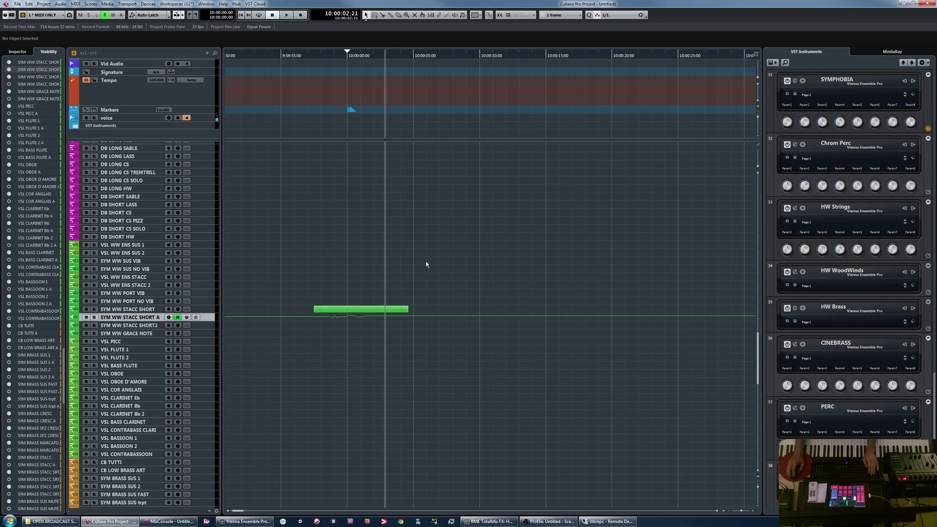
{"action": "mouse_move", "coordinate": [466, 261]}
{"action": "left_mouse_down"}
{"action": "mouse_move", "coordinate": [433, 262]}
{"action": "mouse_move", "coordinate": [452, 261]}
{"action": "left_mouse_up"}
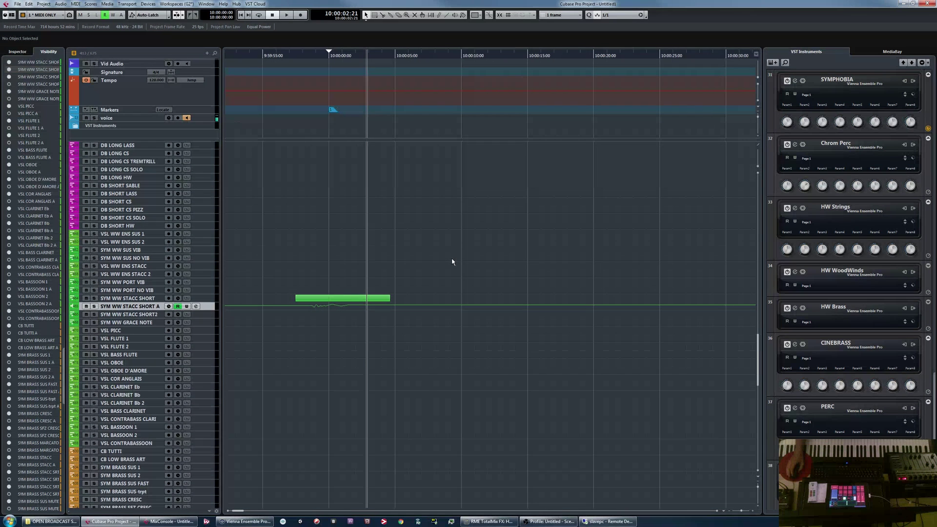
{"action": "scroll", "coordinate": [415, 253], "scroll_direction": "up", "scroll_amount": 1}
{"action": "scroll", "coordinate": [390, 244], "scroll_direction": "left", "scroll_amount": 2}
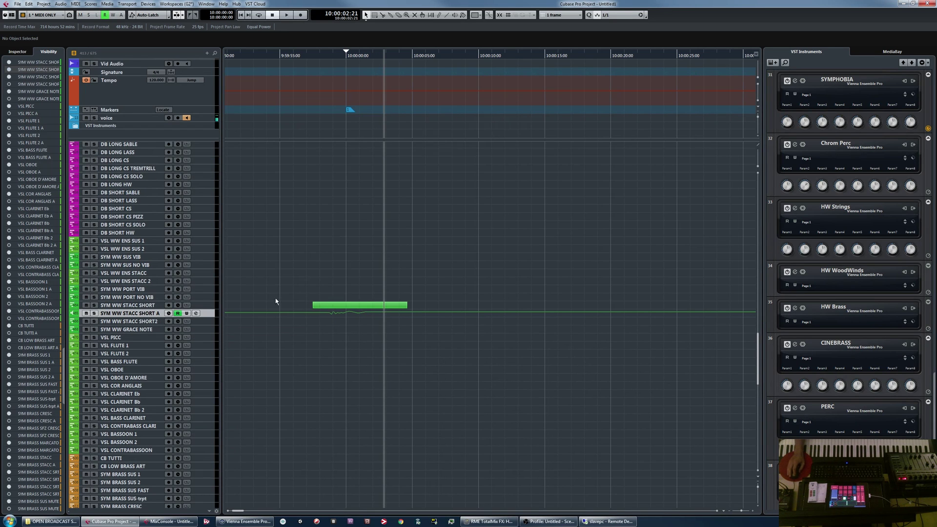
{"action": "left_click_drag", "start_coordinate": [295, 296], "coordinate": [259, 285]}
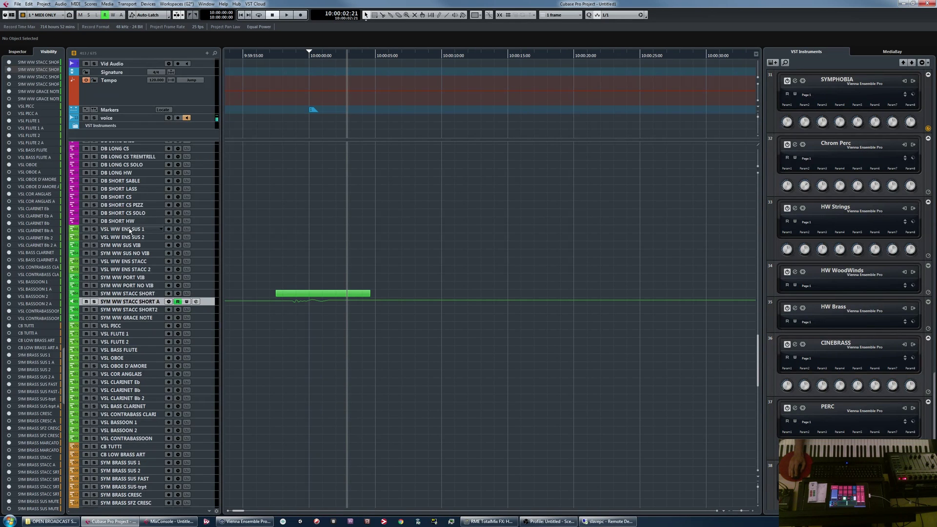
Select the VSL WW ENS SUS 1 MIDI track and open the channel settings of its VSL WW ENS SUS 1 A output
{"action": "left_click", "coordinate": [118, 228]}
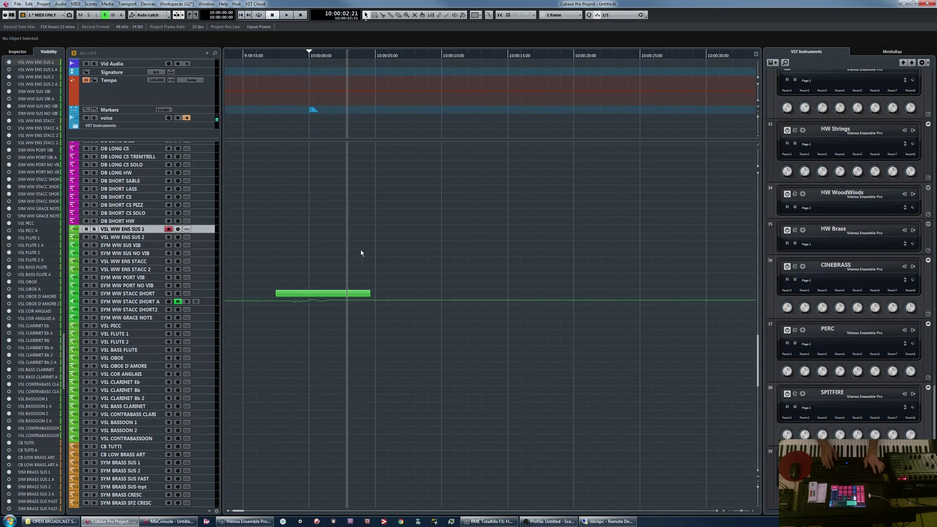
{"action": "key", "text": "e"}
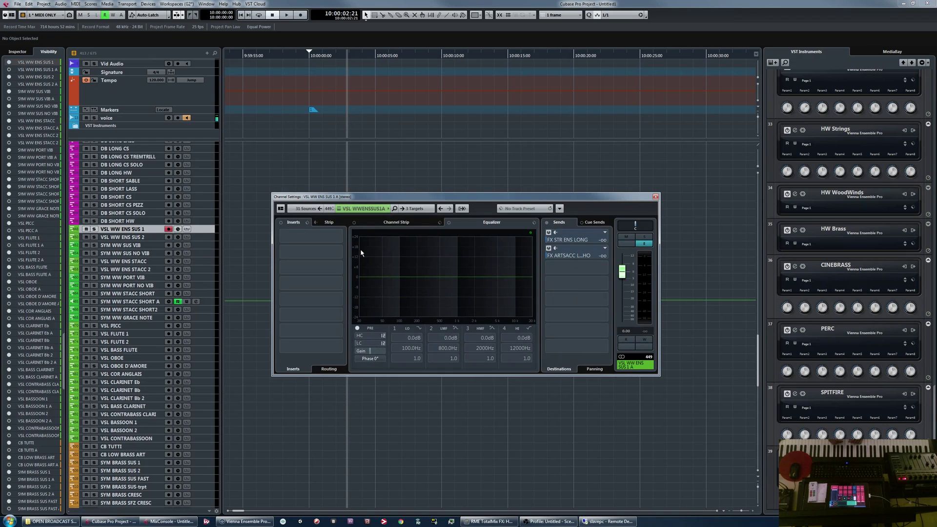
{"action": "left_click_drag", "start_coordinate": [559, 243], "coordinate": [354, 238]}
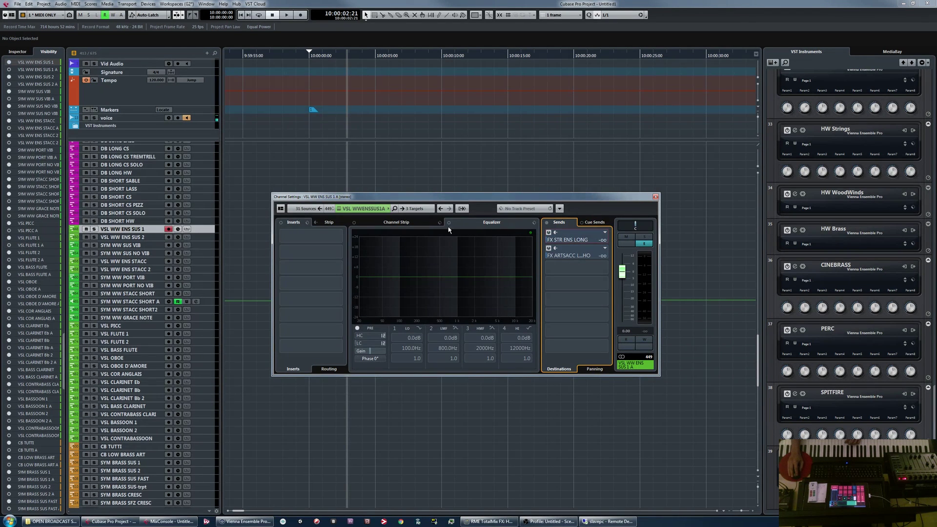
{"action": "mouse_move", "coordinate": [523, 198]}
{"action": "left_mouse_down"}
{"action": "mouse_move", "coordinate": [610, 217]}
{"action": "mouse_move", "coordinate": [520, 197]}
{"action": "left_mouse_up"}
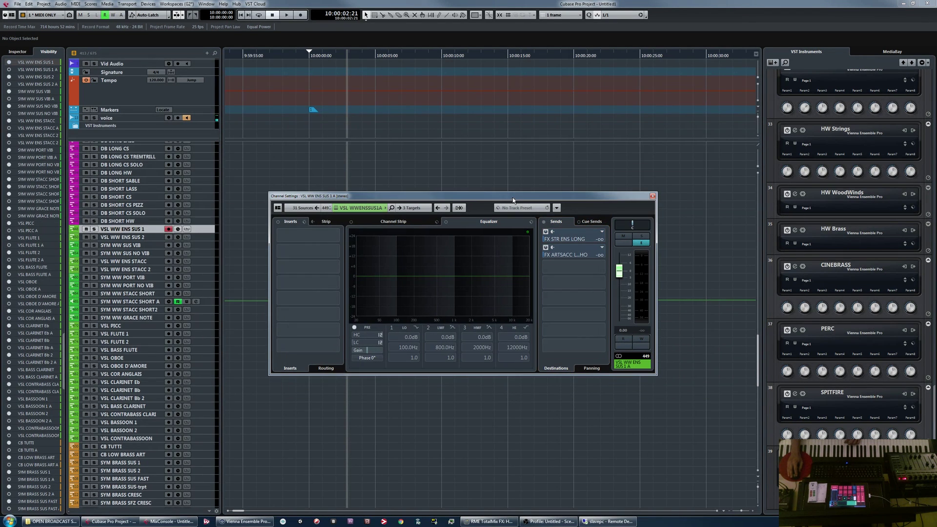
Open the RC 48 effect editor directly from the FX STR ENS LONG send, and close it
{"action": "right_click", "coordinate": [560, 239]}
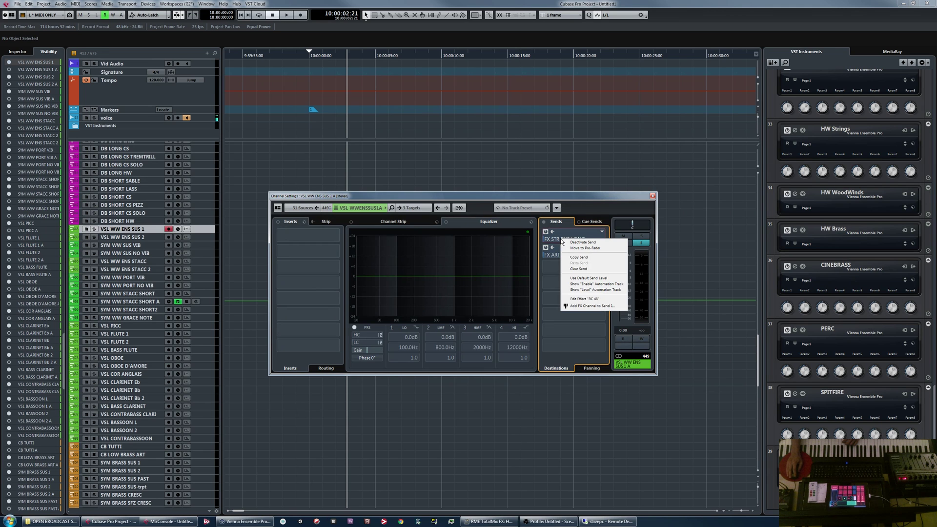
{"action": "left_click", "coordinate": [535, 250]}
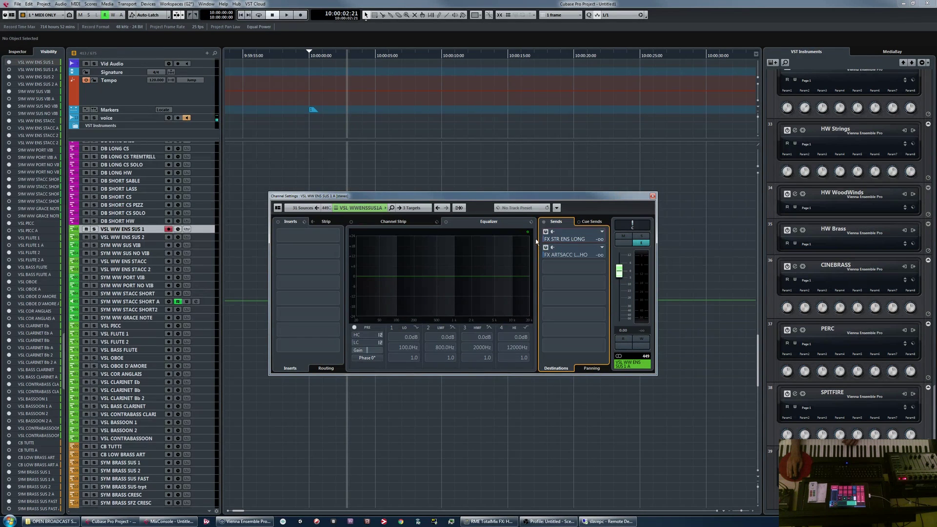
{"action": "right_click", "coordinate": [567, 239]}
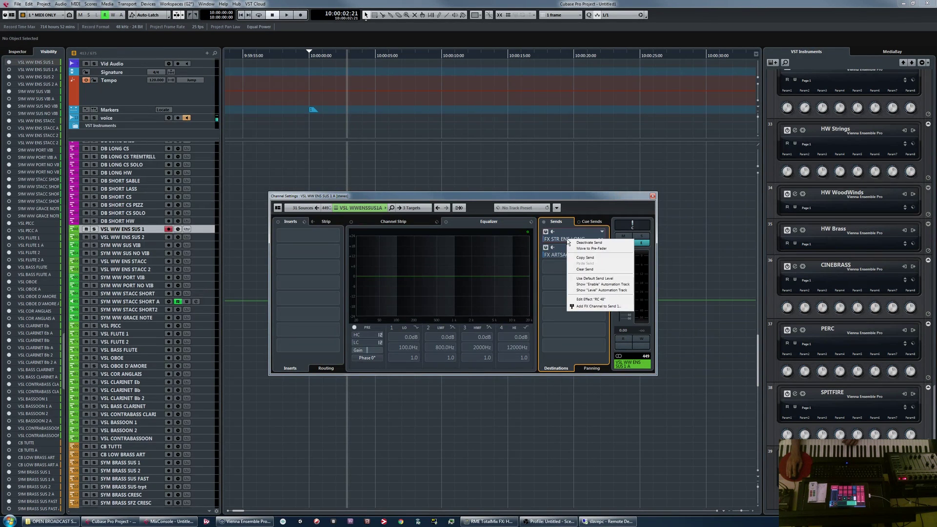
{"action": "left_click", "coordinate": [610, 299]}
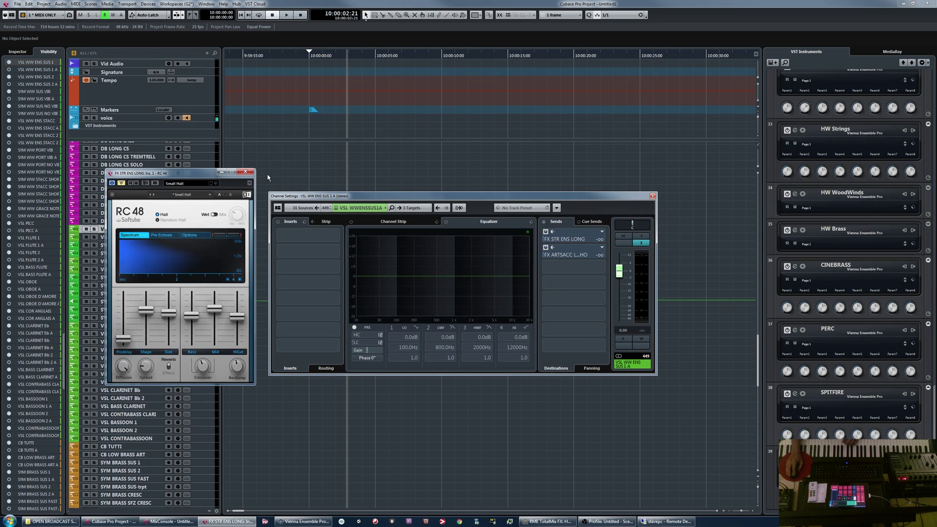
{"action": "left_click_drag", "start_coordinate": [165, 175], "coordinate": [181, 149]}
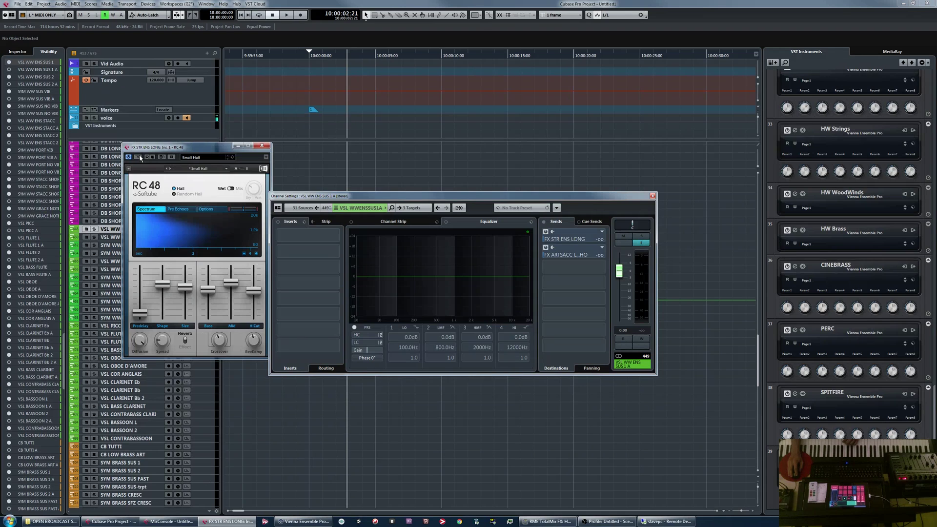
{"action": "left_click", "coordinate": [261, 146]}
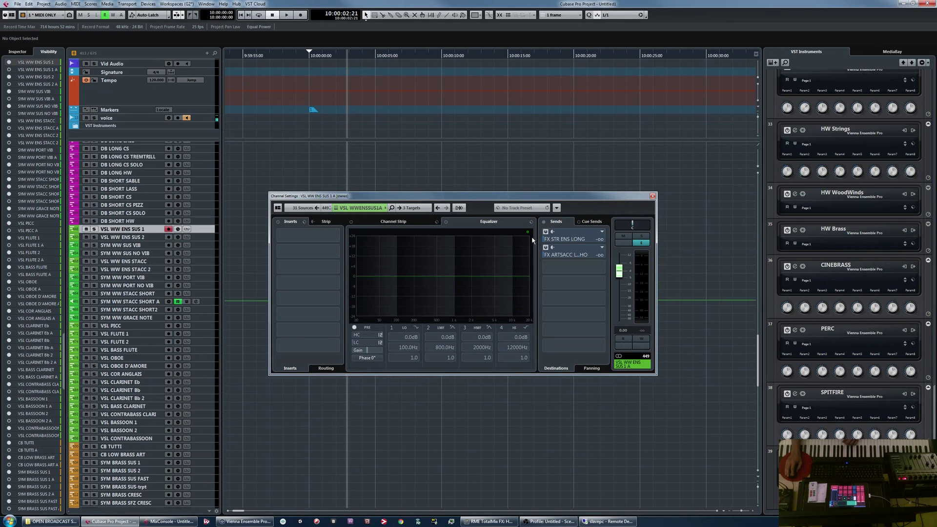
Reopen the RC 48 effect from the FX STR ENS LONG send, and bring the project window back to the front
{"action": "right_click", "coordinate": [581, 244]}
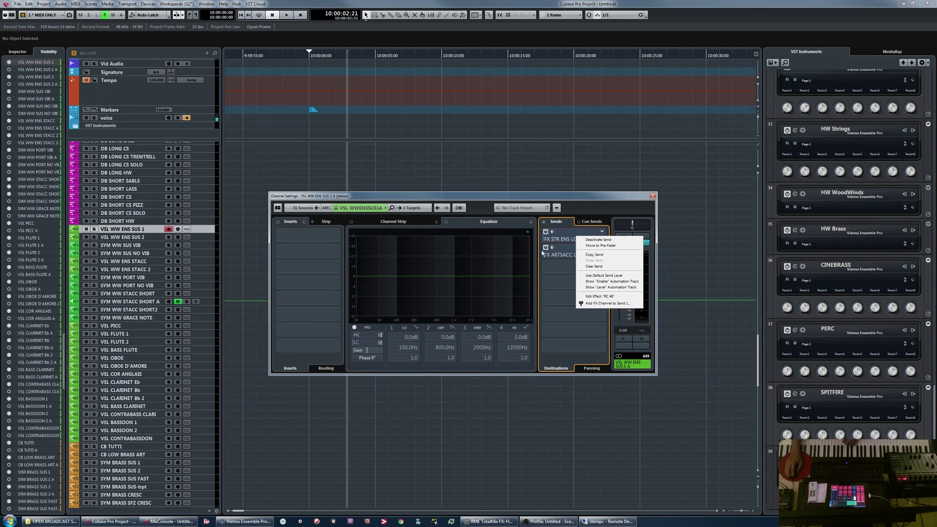
{"action": "left_click", "coordinate": [597, 295]}
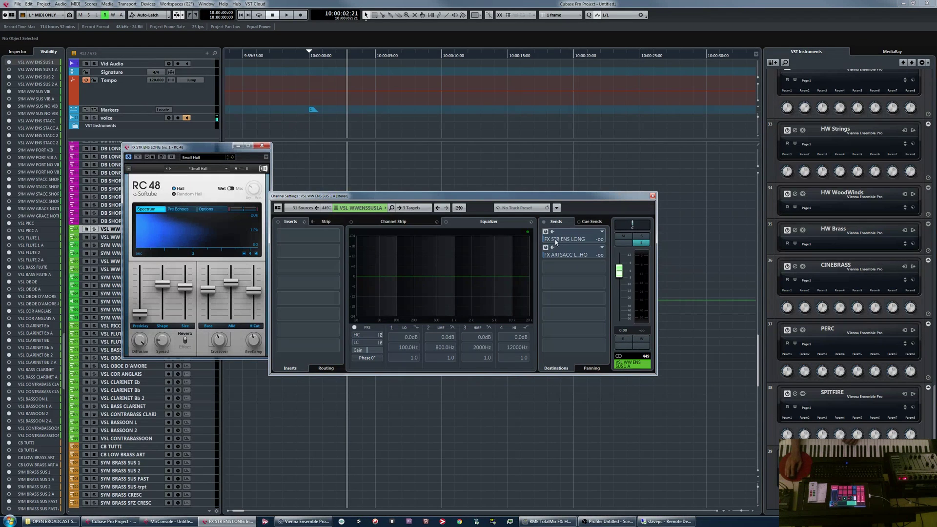
{"action": "mouse_move", "coordinate": [185, 276]}
{"action": "left_click", "coordinate": [116, 288]}
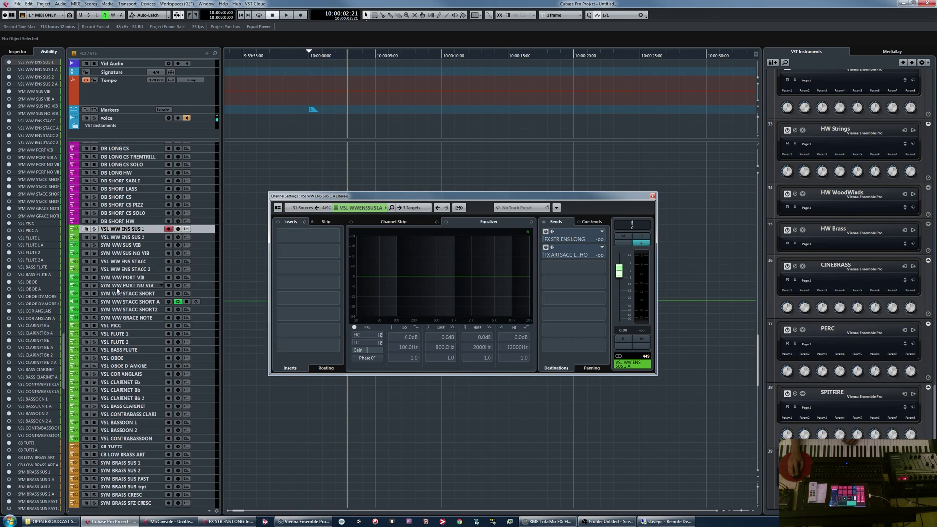
With the channel settings open, select SYM WW PORT NO VIB and several VSL and SYM woodwind sustain tracks to check whether the window follows
{"action": "left_click", "coordinate": [117, 287]}
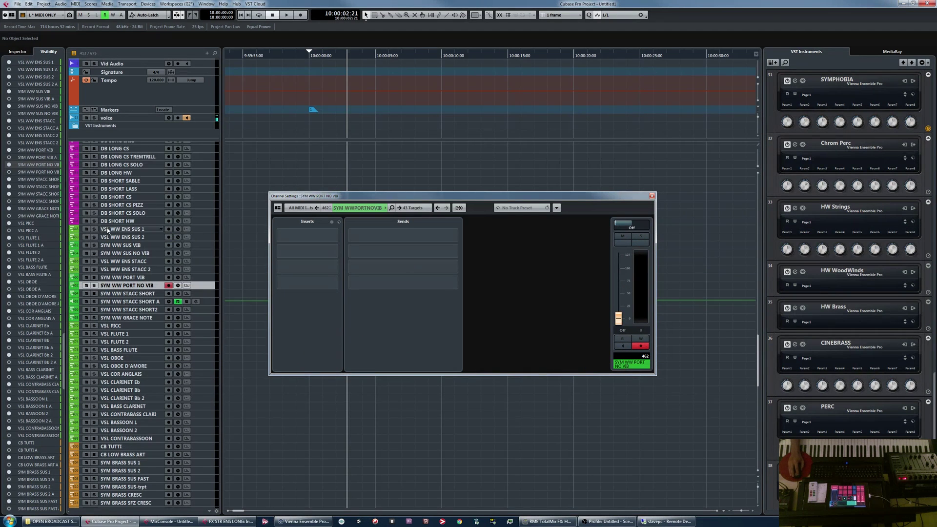
{"action": "left_click", "coordinate": [110, 237]}
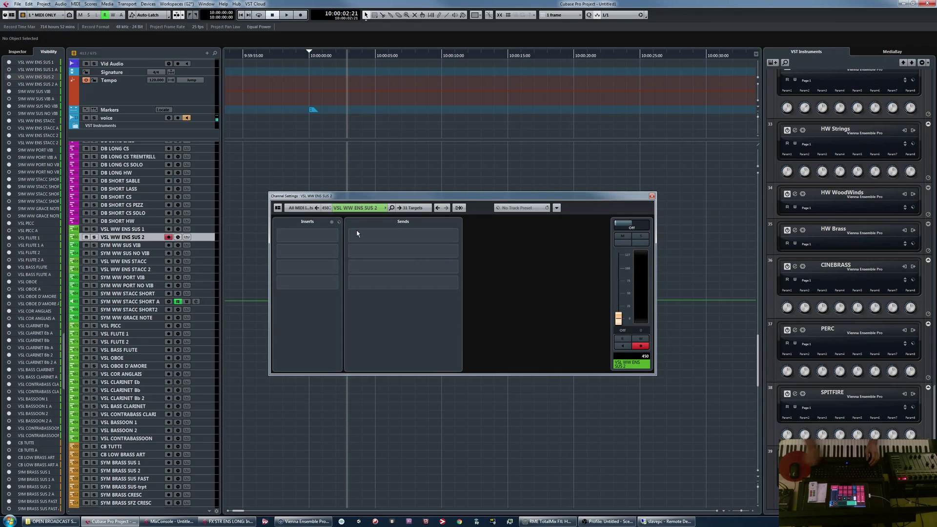
{"action": "key", "text": "Up"}
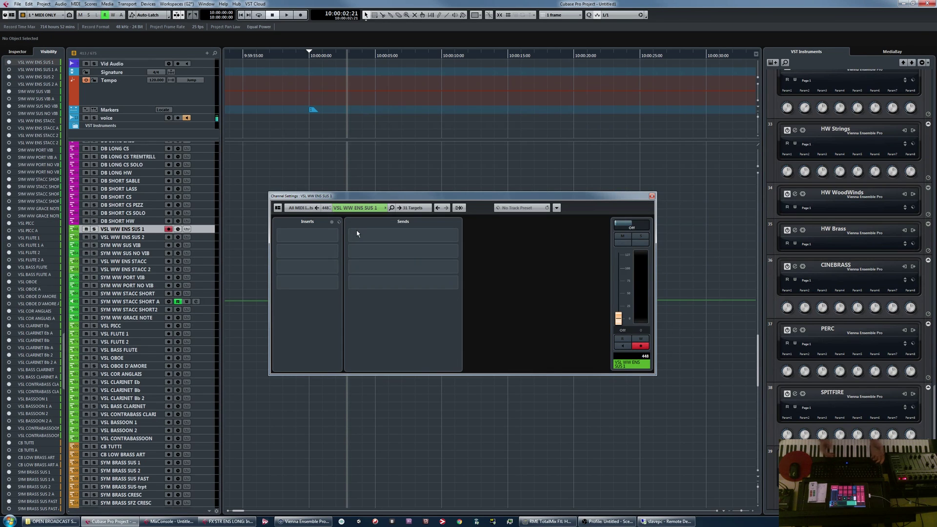
{"action": "left_click_drag", "start_coordinate": [466, 202], "coordinate": [490, 206]}
{"action": "key", "text": "Down"}
{"action": "key", "text": "Down"}
{"action": "key", "text": "Down"}
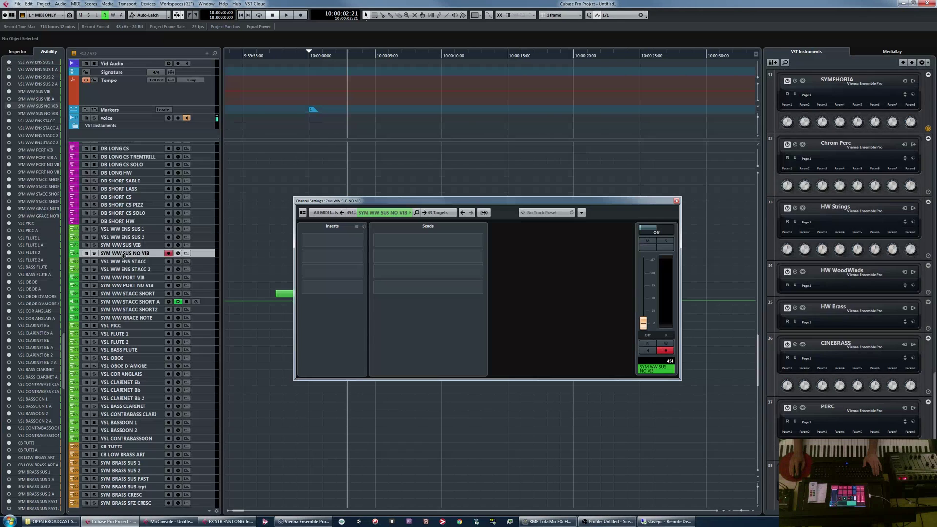
Switch the selection back and forth between VSL WW ENS SUS 1 and VSL WW ENS SUS 2 to compare their channel settings
{"action": "left_click", "coordinate": [131, 229]}
{"action": "key", "text": "Down"}
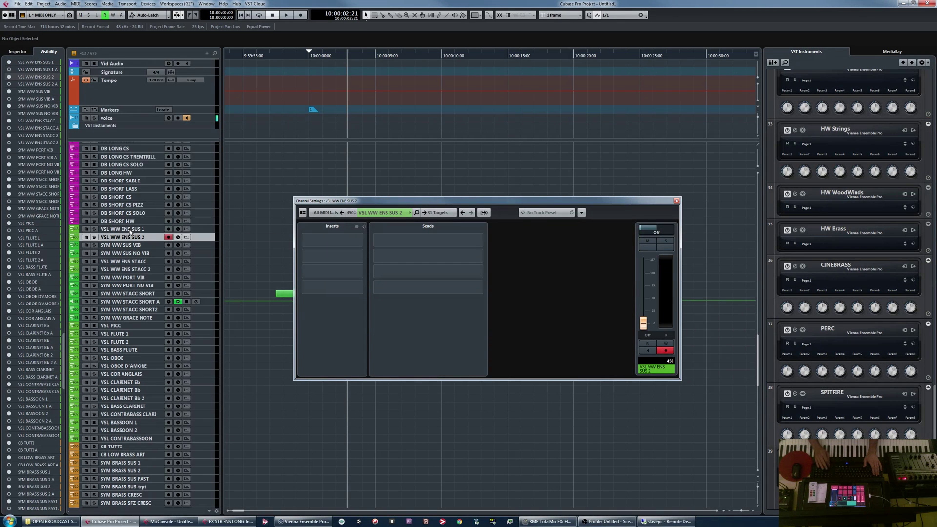
{"action": "key", "text": "Up"}
{"action": "key", "text": "Down"}
{"action": "key", "text": "Up"}
{"action": "key", "text": "Down"}
{"action": "key", "text": "Up"}
Close the MIDI channel settings, open the VSL WW ENS SUS 1 A output settings from the selected MIDI track, and close them
{"action": "key", "text": "Escape"}
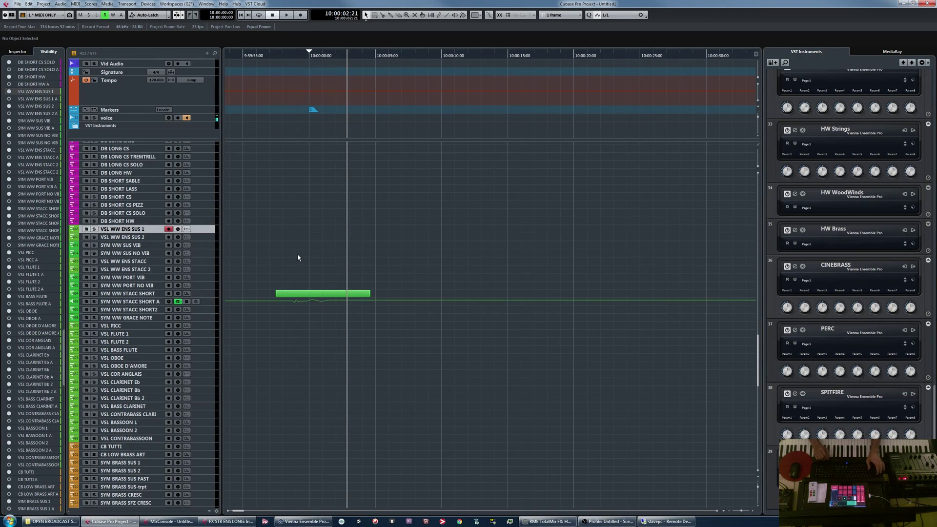
{"action": "key", "text": "e"}
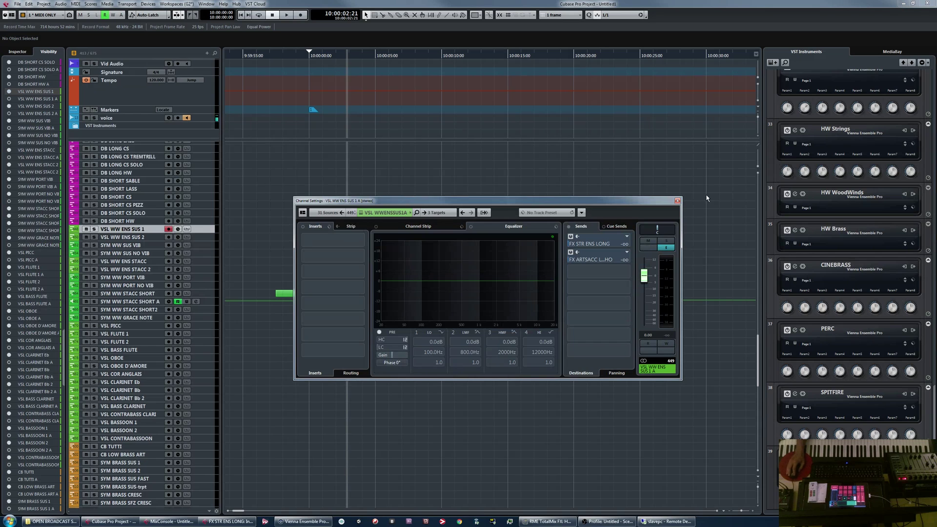
{"action": "left_click", "coordinate": [678, 201]}
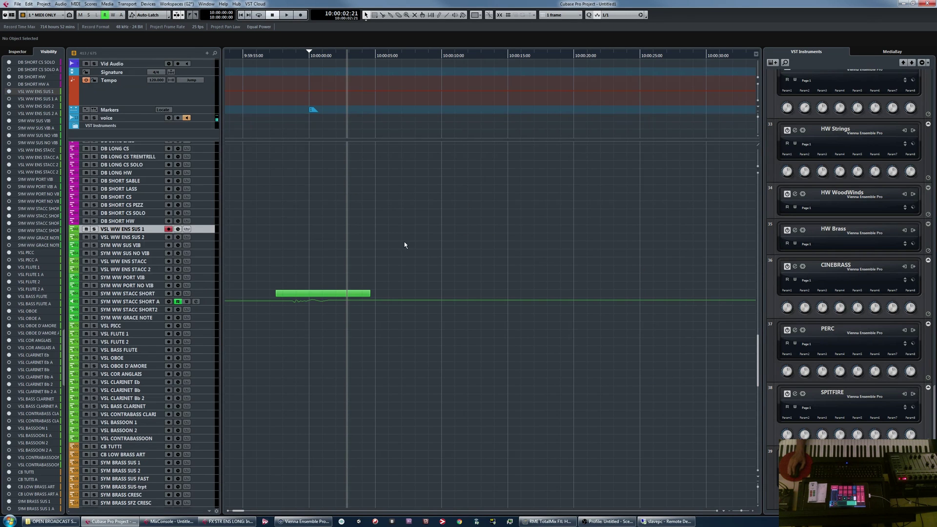
Select the SYM WW STACC SHORT part and its automation on the output track together again, and clear the selection
{"action": "left_click_drag", "start_coordinate": [318, 242], "coordinate": [340, 259]}
{"action": "left_click_drag", "start_coordinate": [280, 266], "coordinate": [469, 393]}
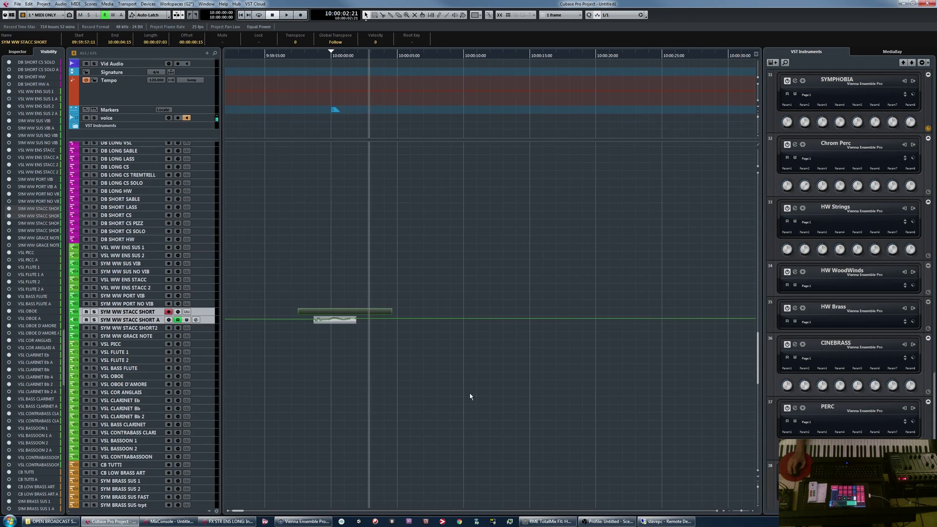
{"action": "left_click", "coordinate": [469, 393]}
Select the VSL WW ENS SUS 1 MIDI track
{"action": "left_click", "coordinate": [122, 247]}
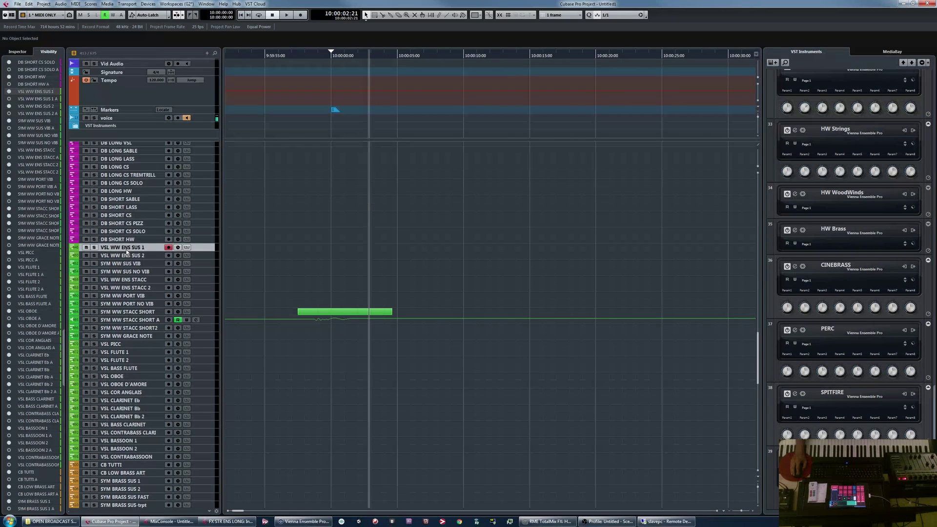
{"action": "right_click", "coordinate": [418, 251]}
{"action": "scroll", "coordinate": [439, 298], "scroll_direction": "up", "scroll_amount": 15}
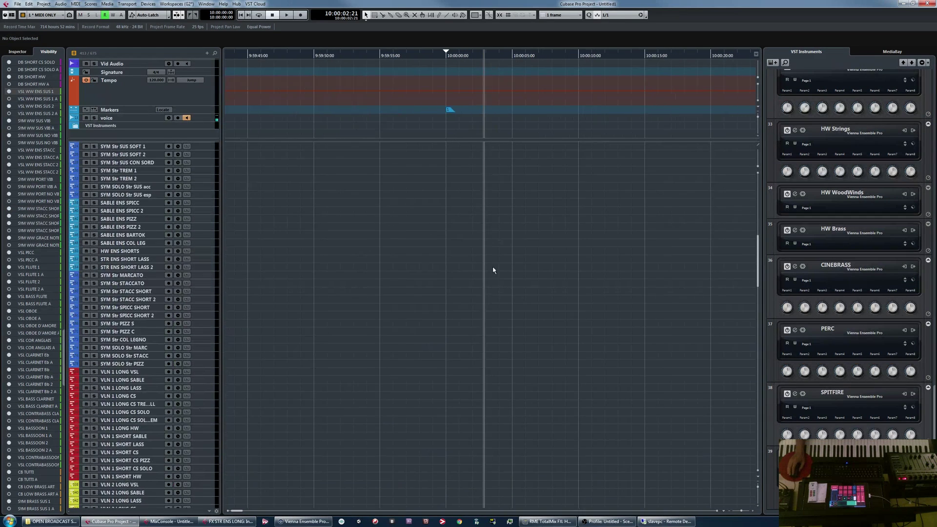
{"action": "scroll", "coordinate": [487, 272], "scroll_direction": "down", "scroll_amount": 15}
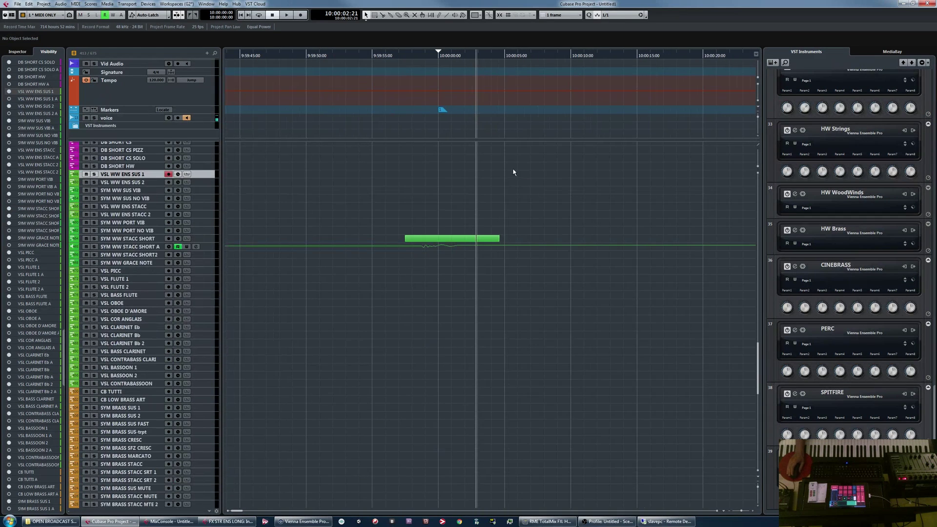
{"action": "left_click_drag", "start_coordinate": [548, 178], "coordinate": [508, 222]}
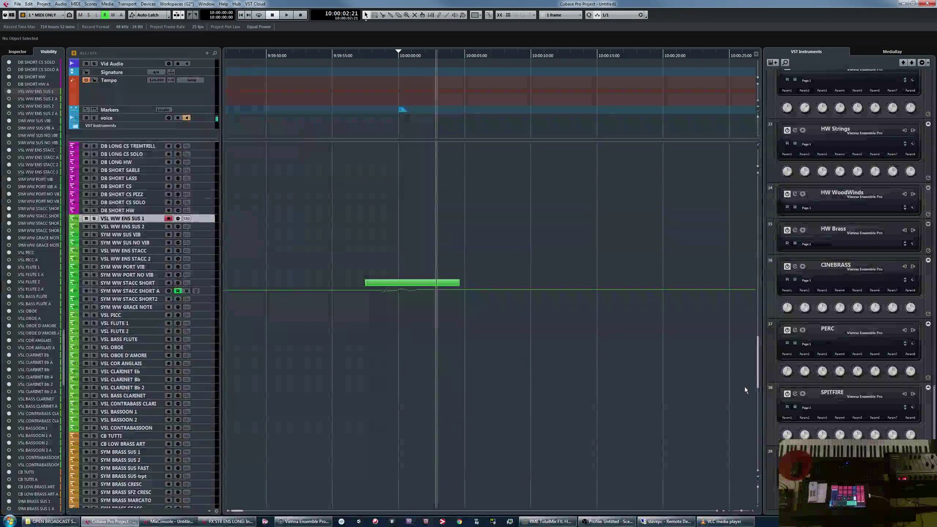